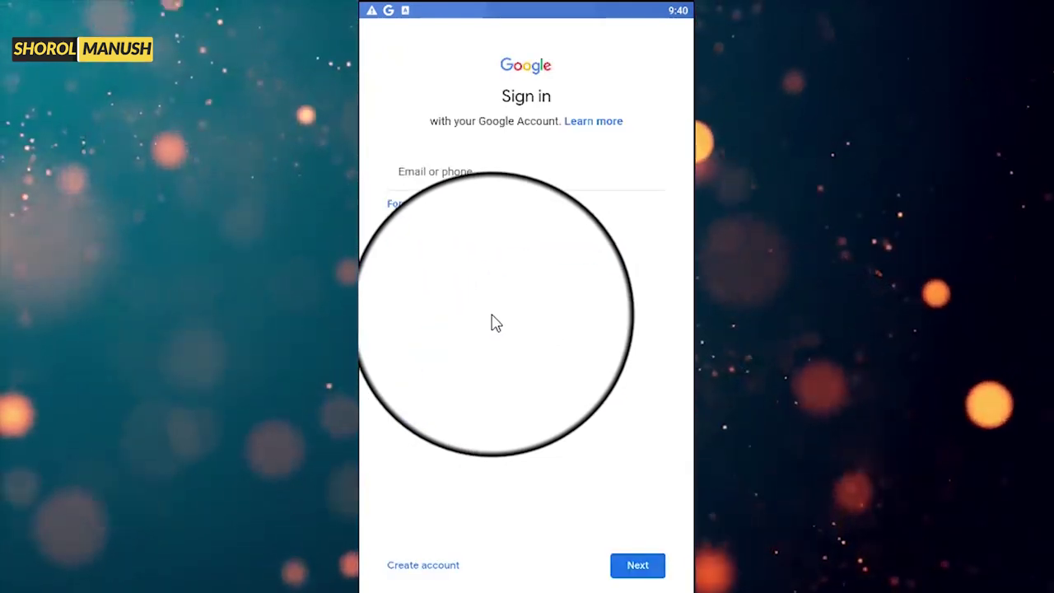
- Enter the Google account's email address and submit it to continue to the password
left_click(522, 176)
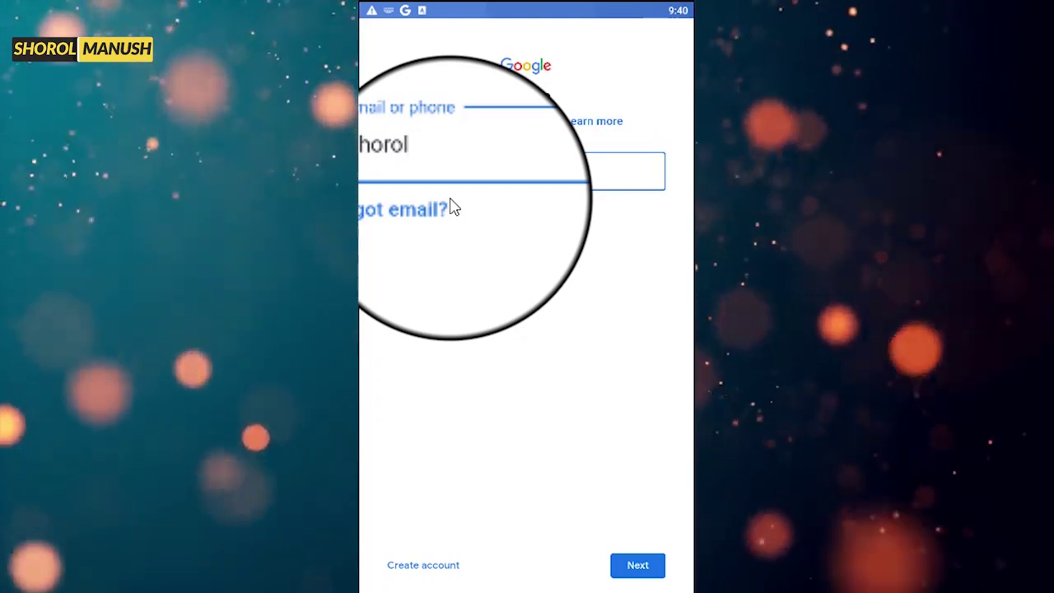
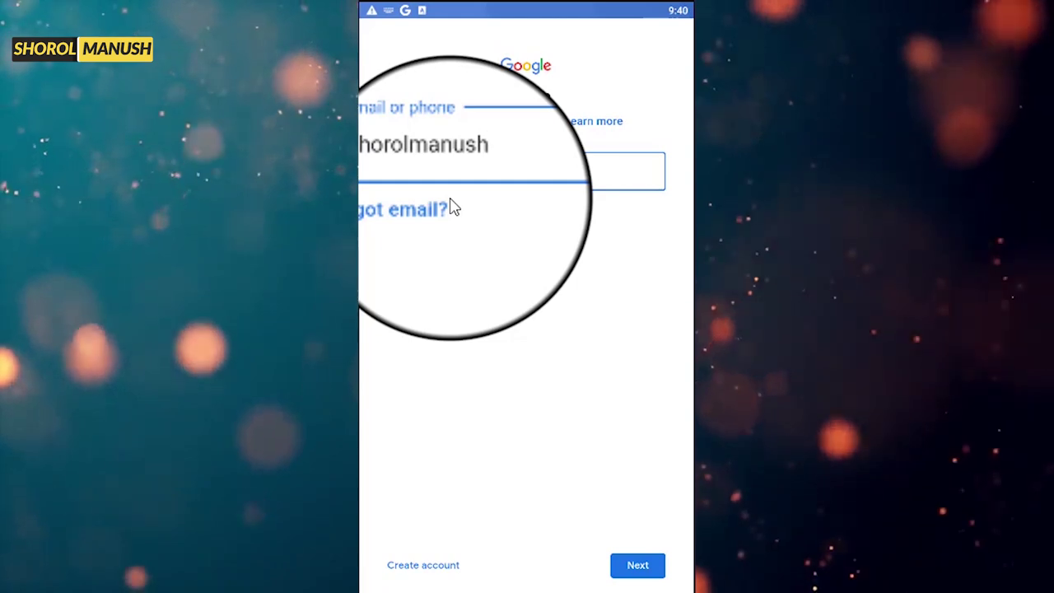
key("Return")
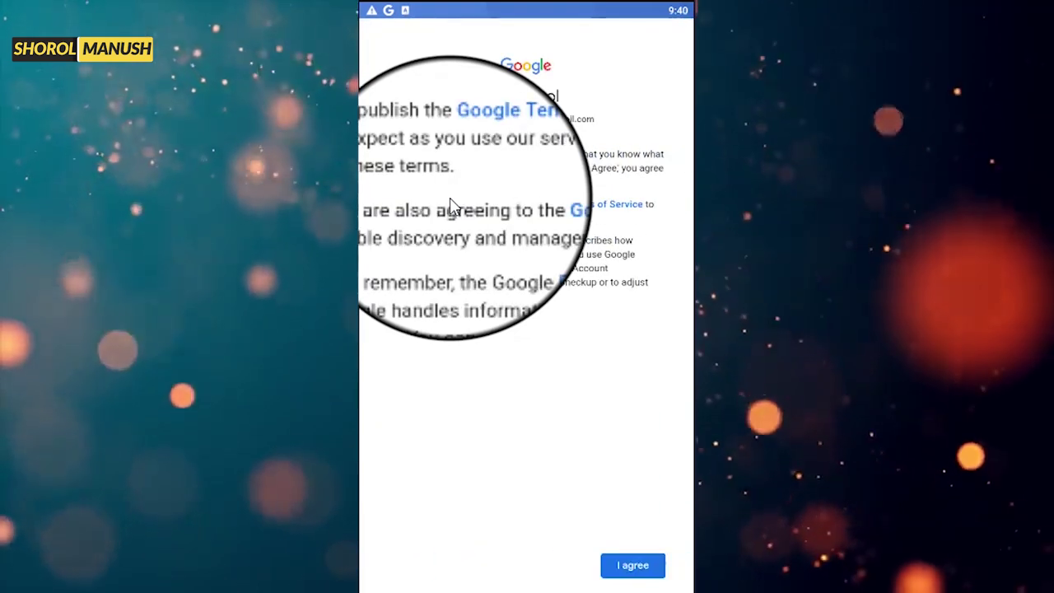
- Accept Google's Terms of Service and then the Google services settings
left_click(620, 564)
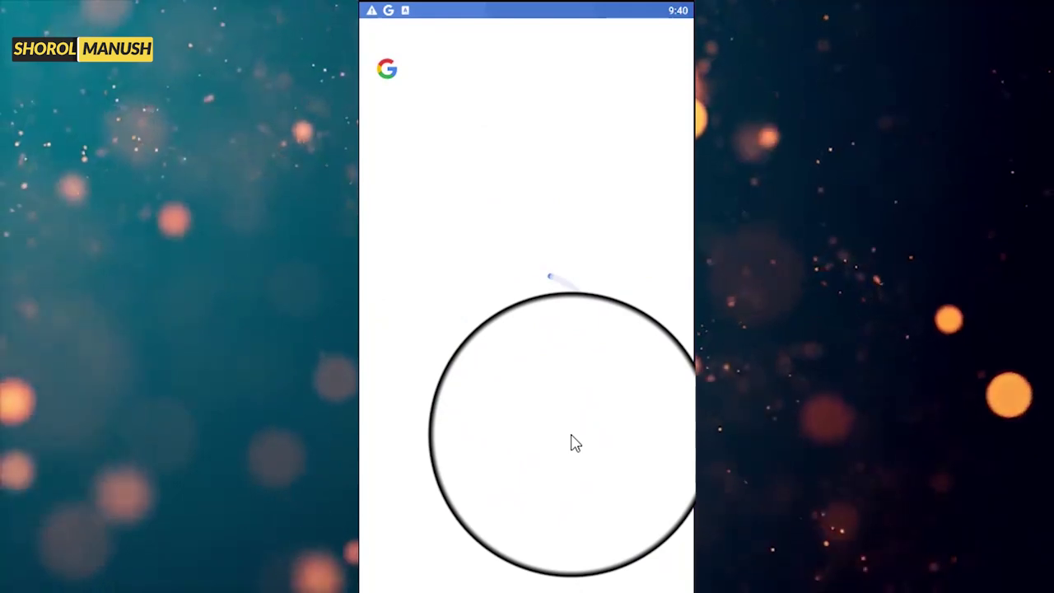
left_click(644, 571)
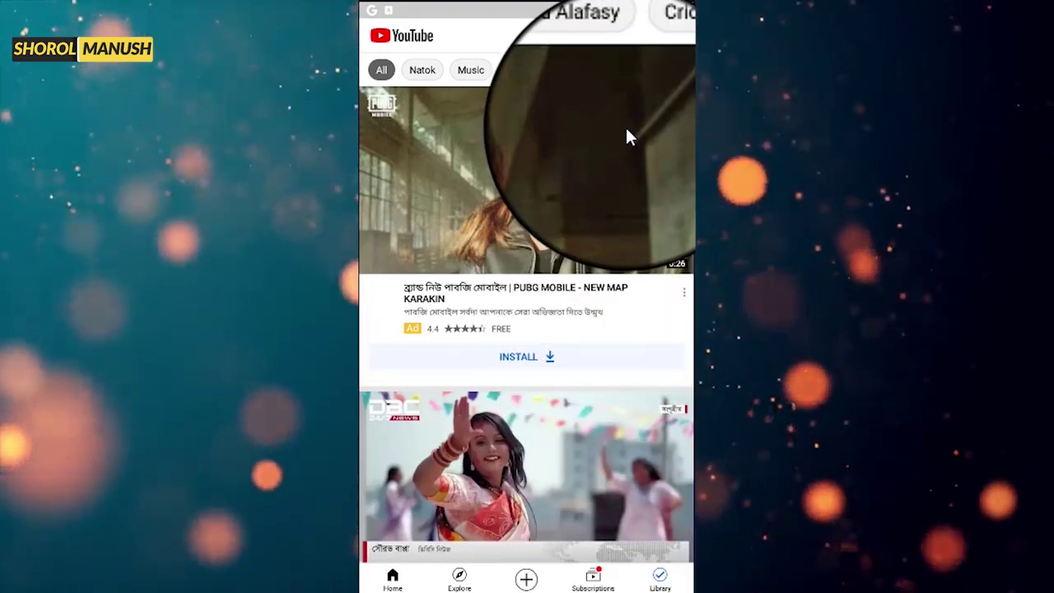
- Go to the 'shorol manush' channel page via the avatar menu and show its overflow options
left_click(673, 35)
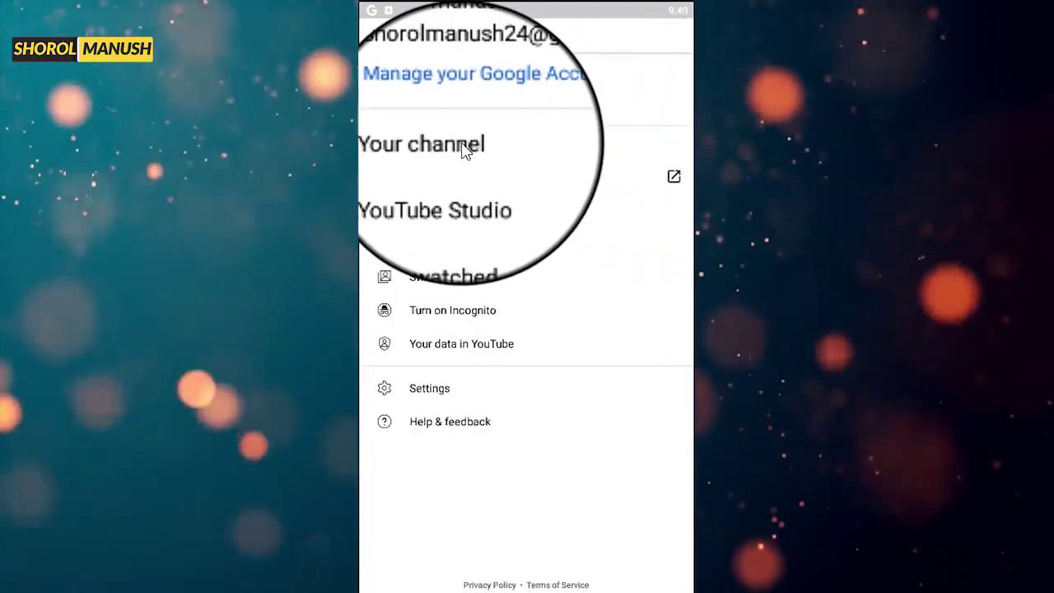
left_click(463, 148)
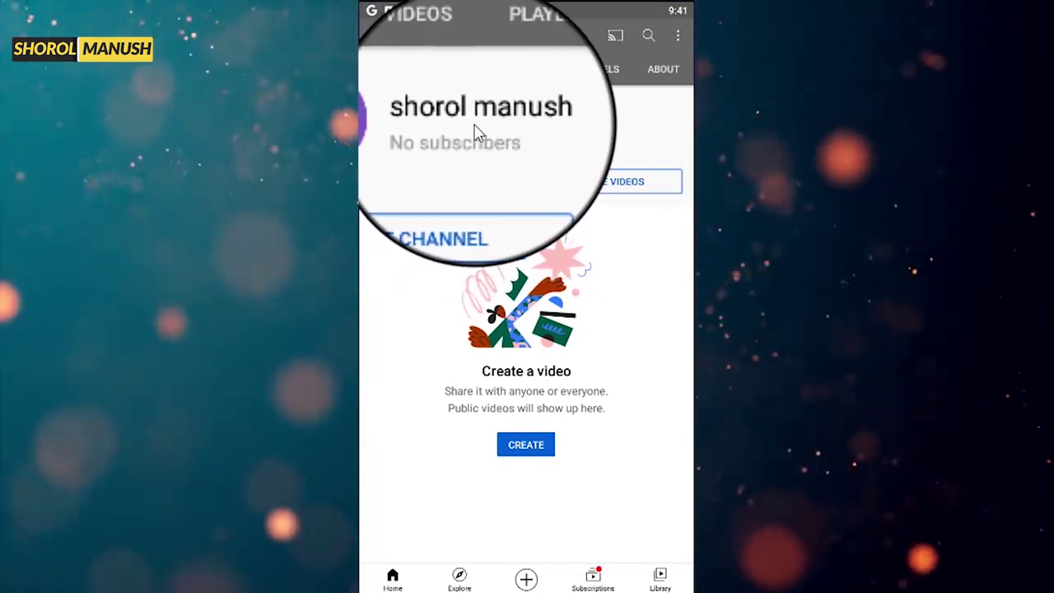
left_click(679, 34)
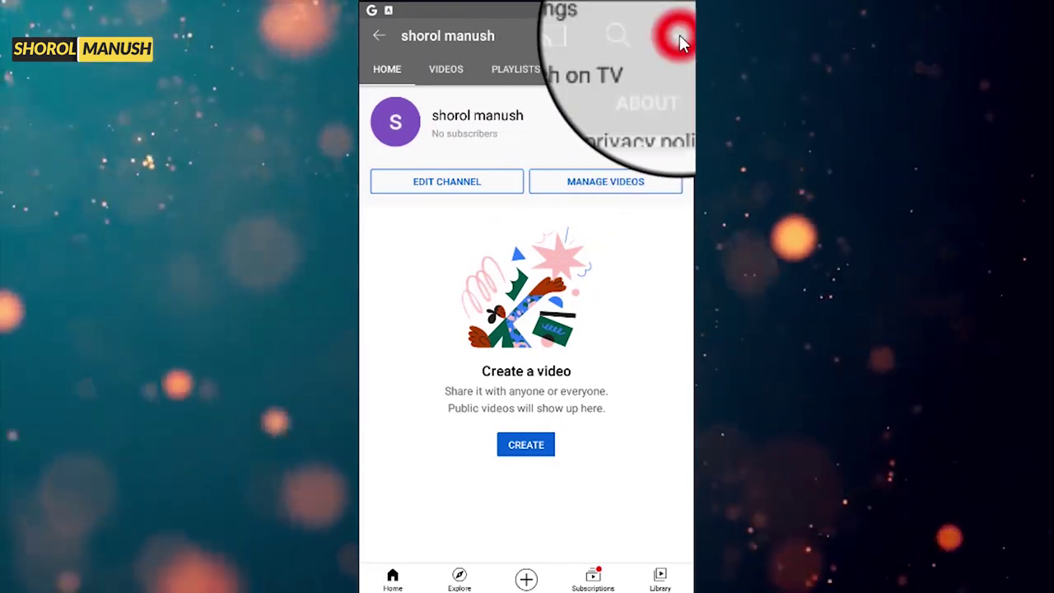
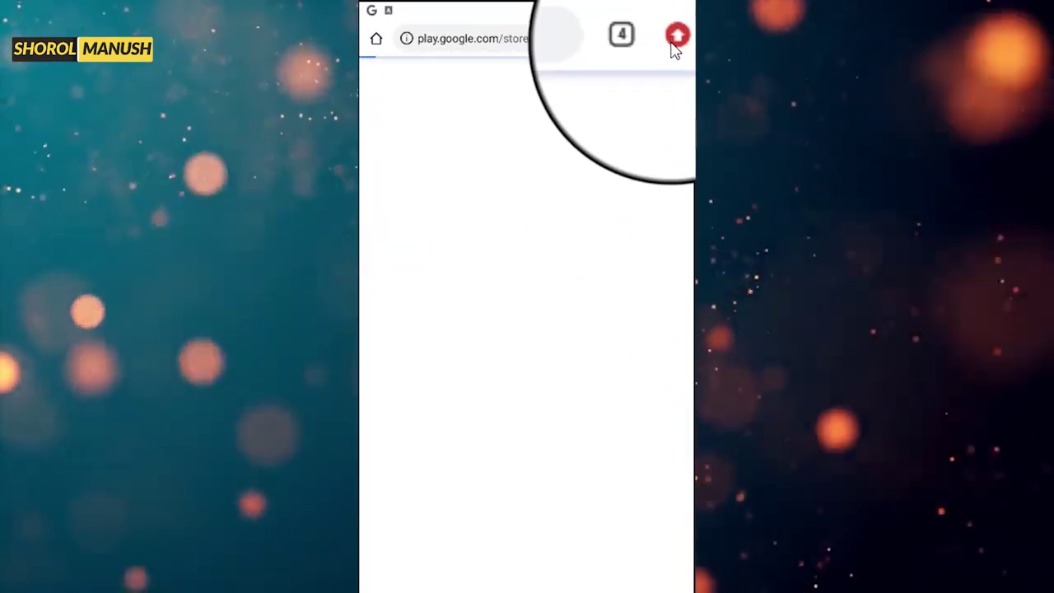
- Load the mobile YouTube site (m.youtube.com) in Chrome and open the browser menu
left_click(547, 38)
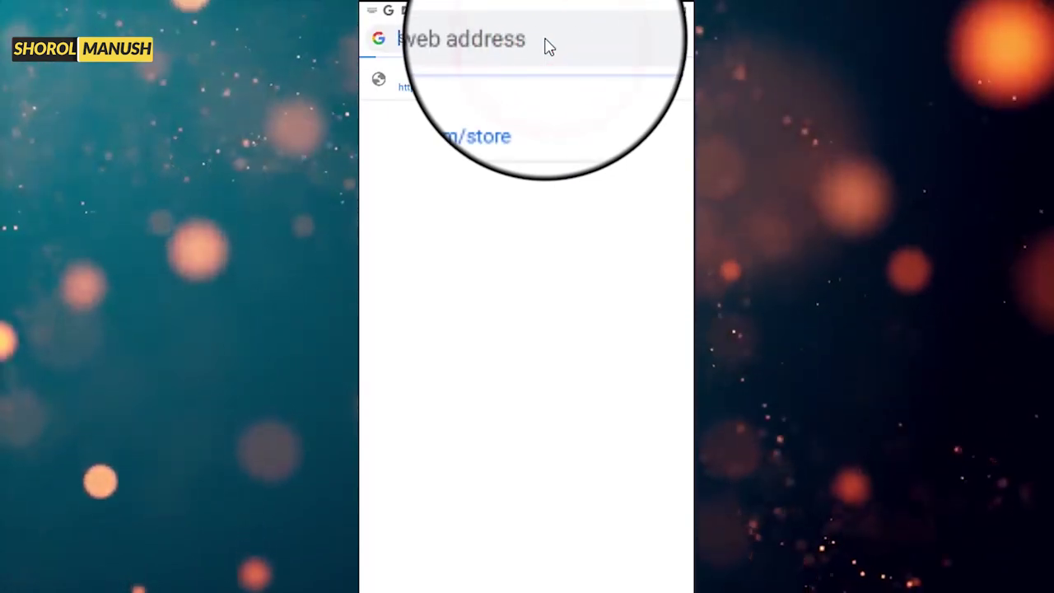
type("you")
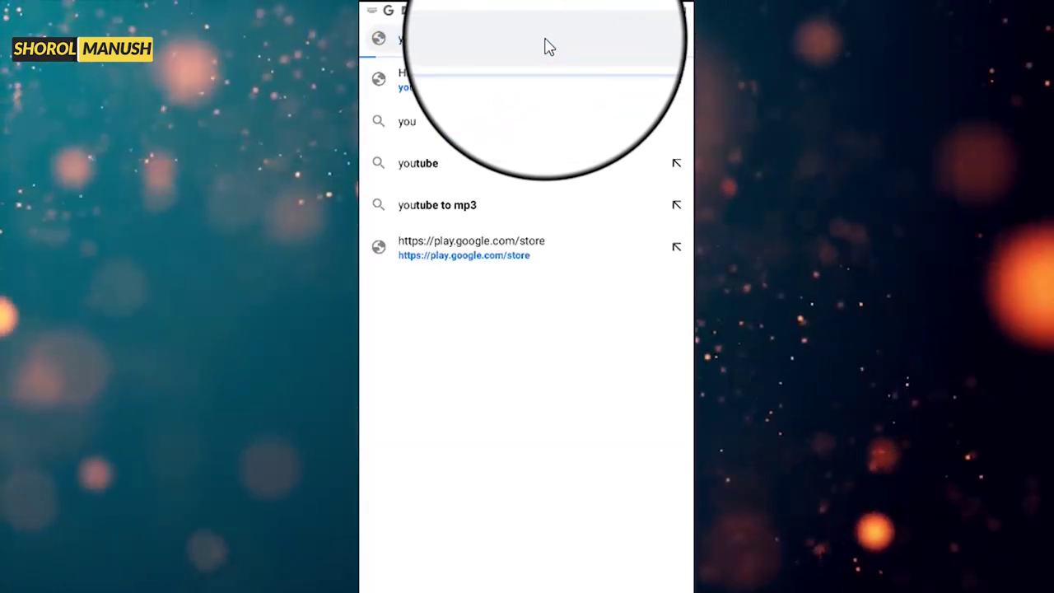
key("Return")
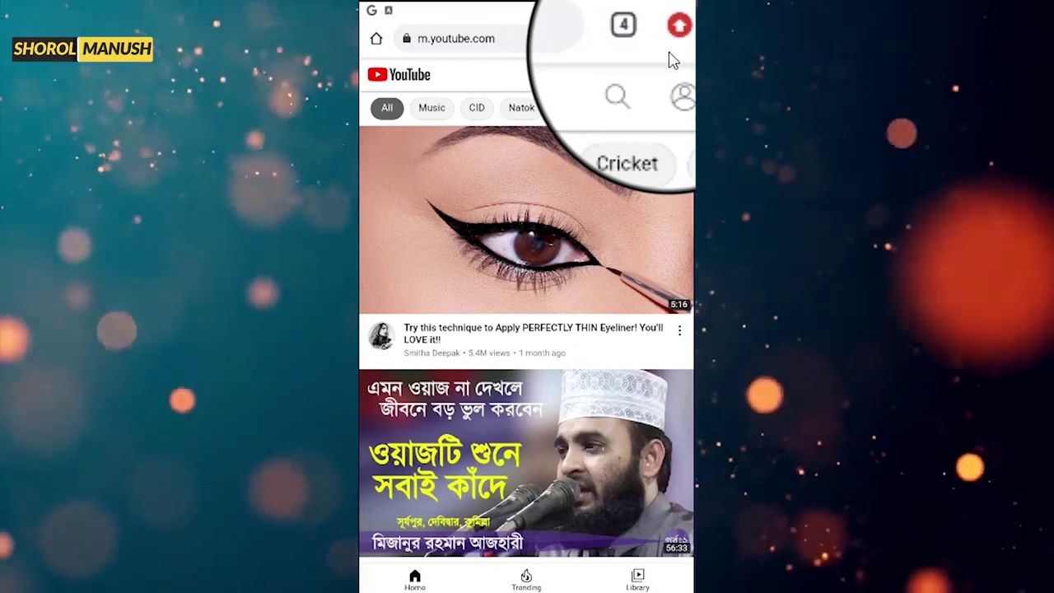
left_click(676, 37)
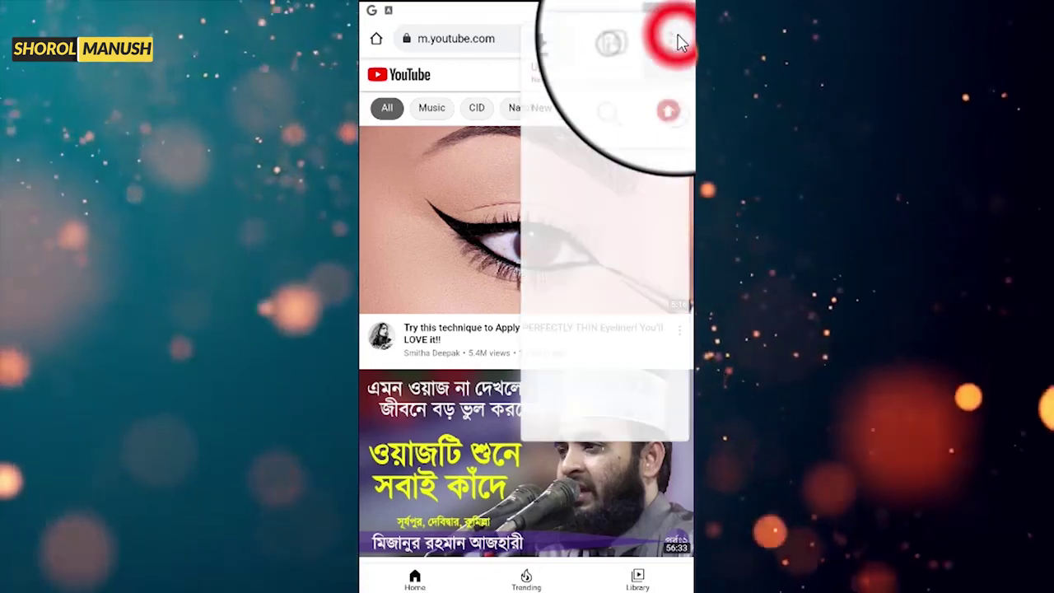
left_click(489, 39)
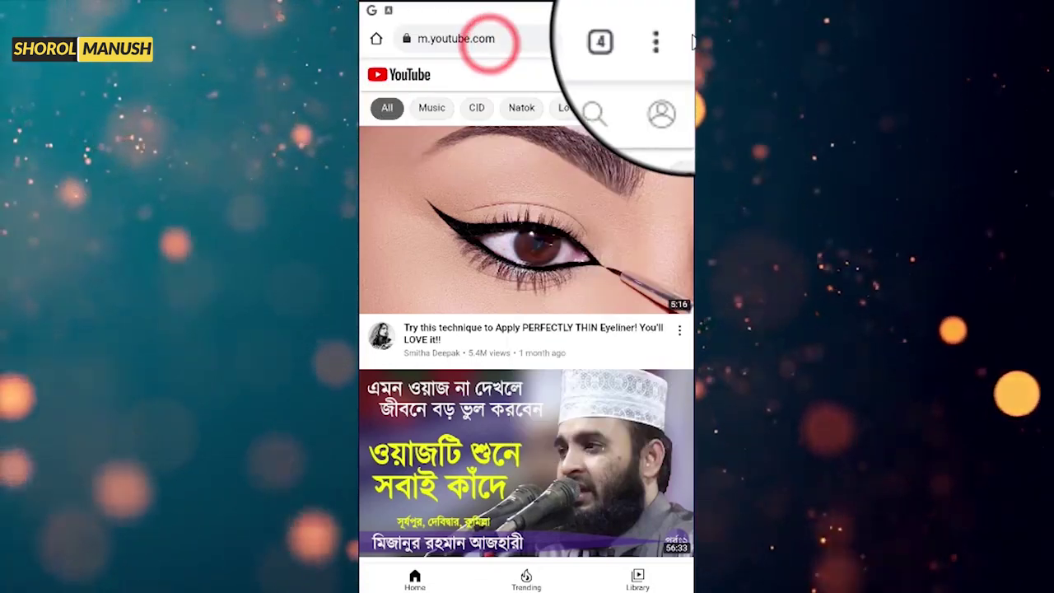
left_click(674, 36)
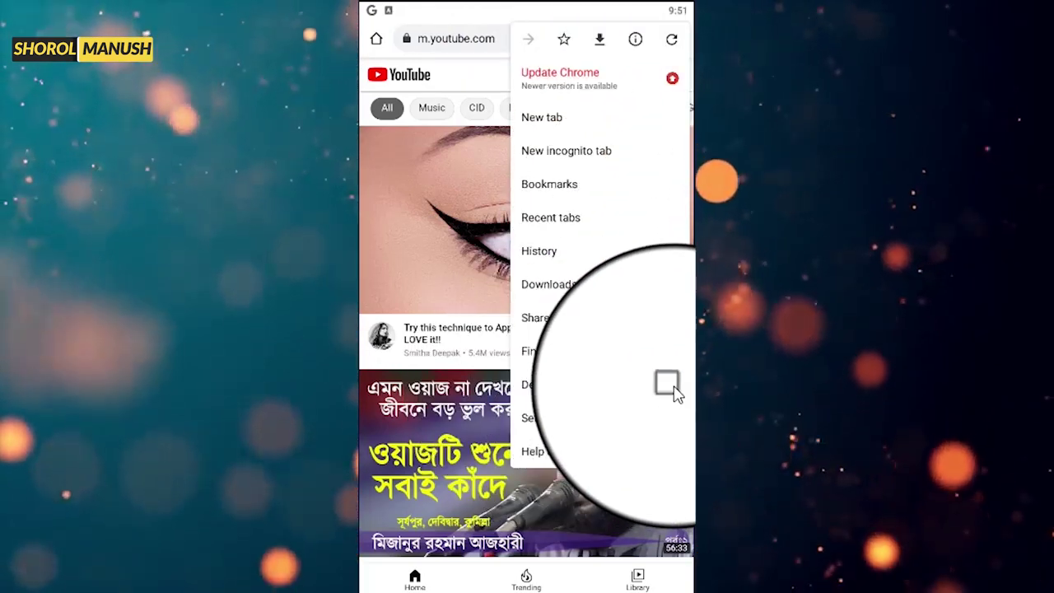
- Enable Chrome's Desktop site for YouTube and start signing in
left_click(670, 385)
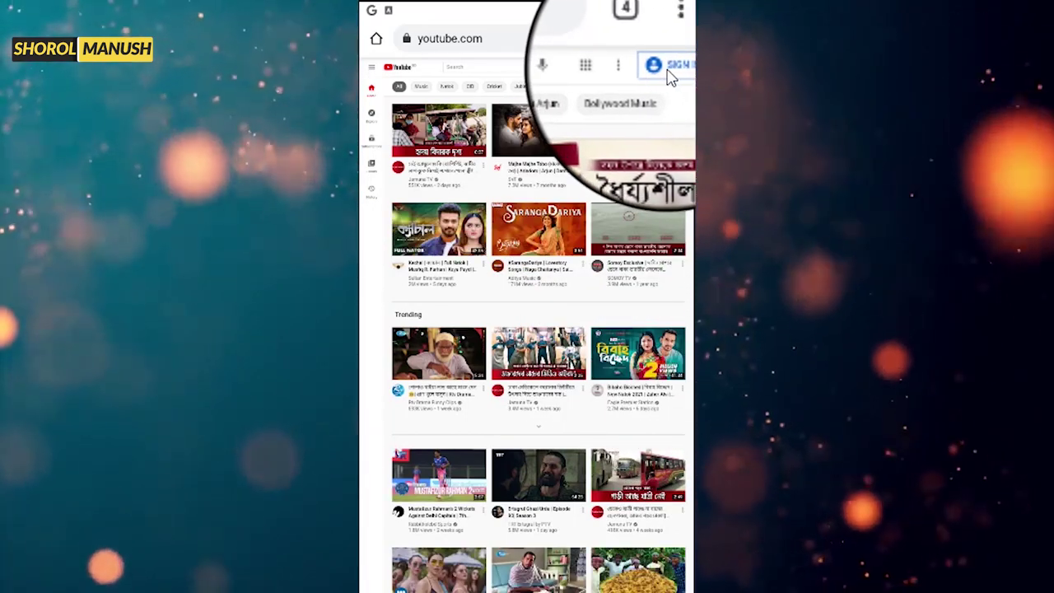
left_click(668, 71)
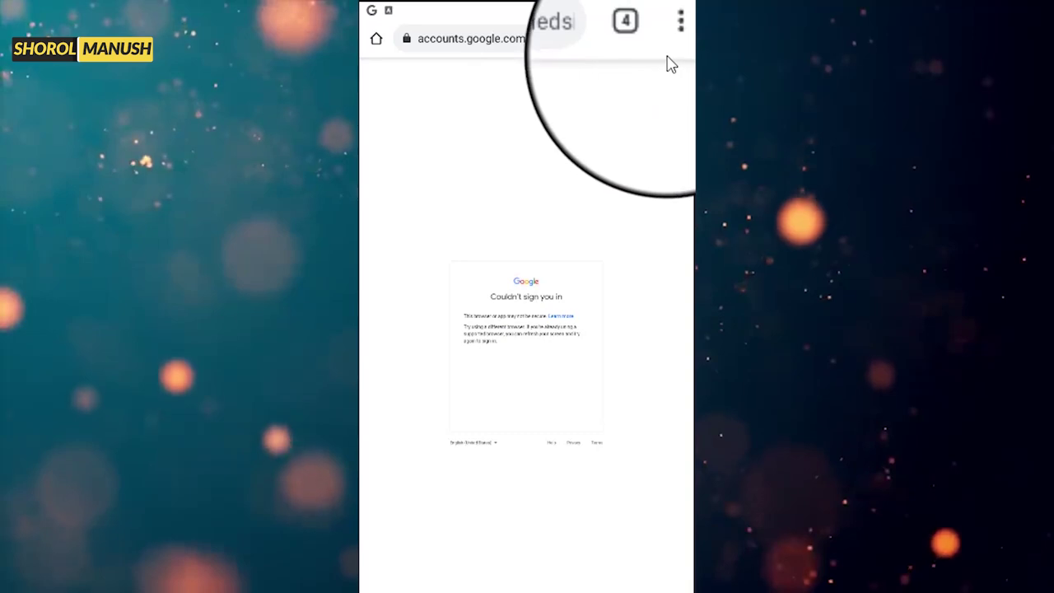
- Uncheck Desktop site, sign in with the Google account password, and confirm recovery details
left_click(674, 42)
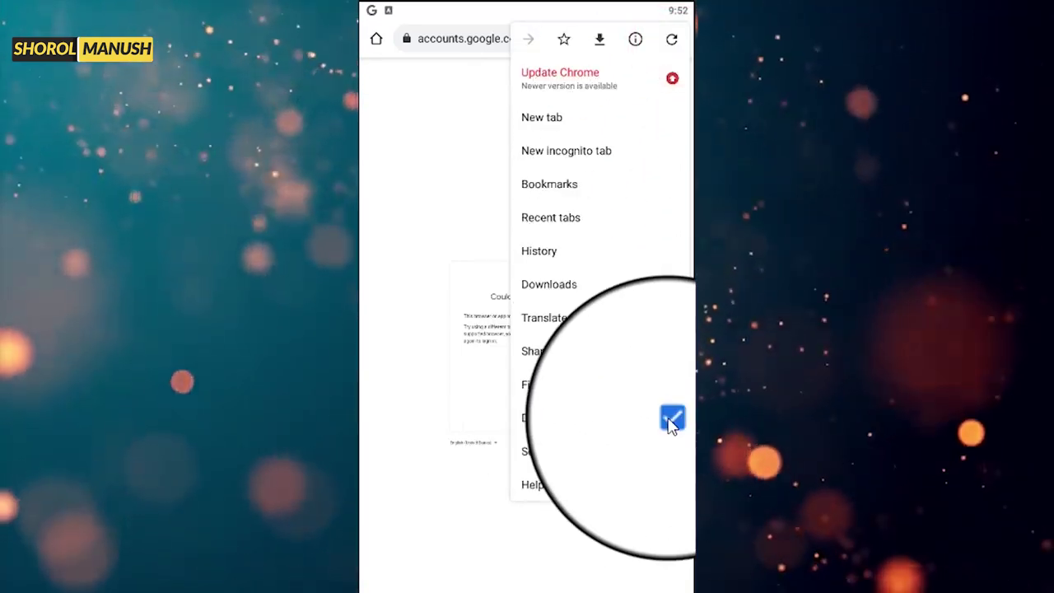
left_click(668, 422)
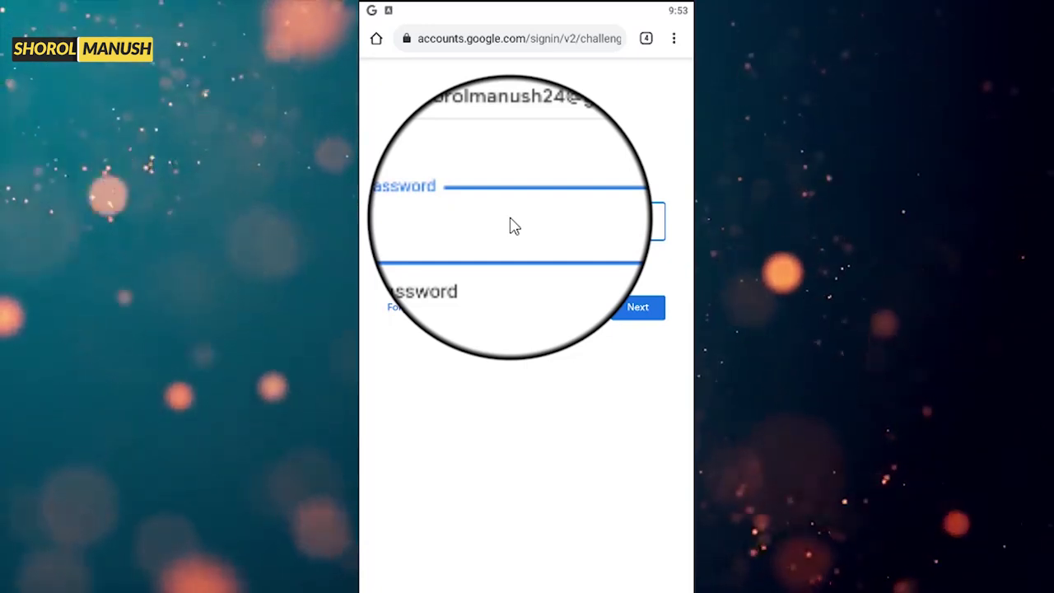
key("Return")
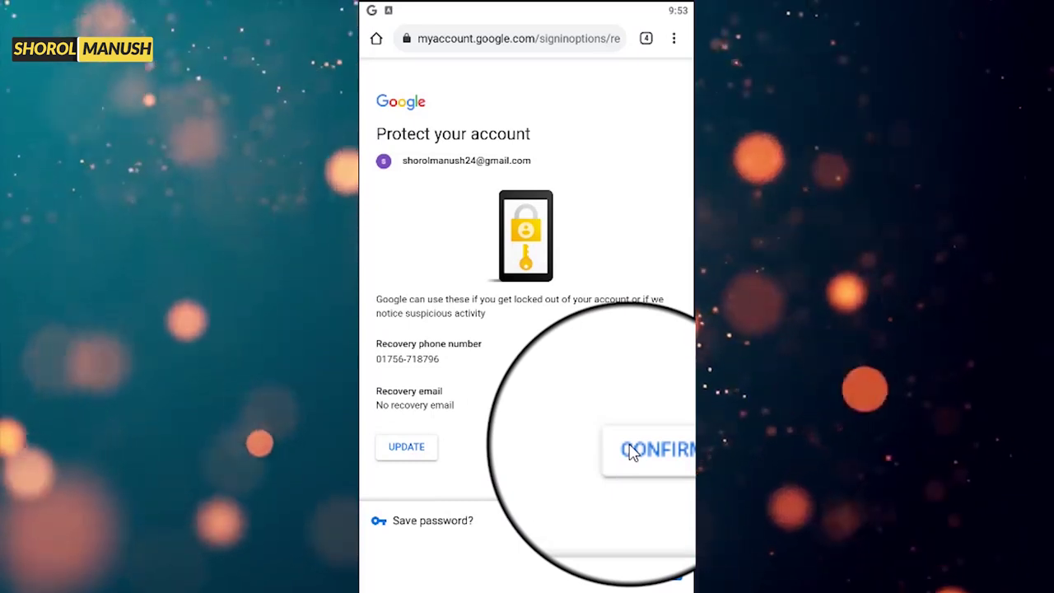
left_click(629, 451)
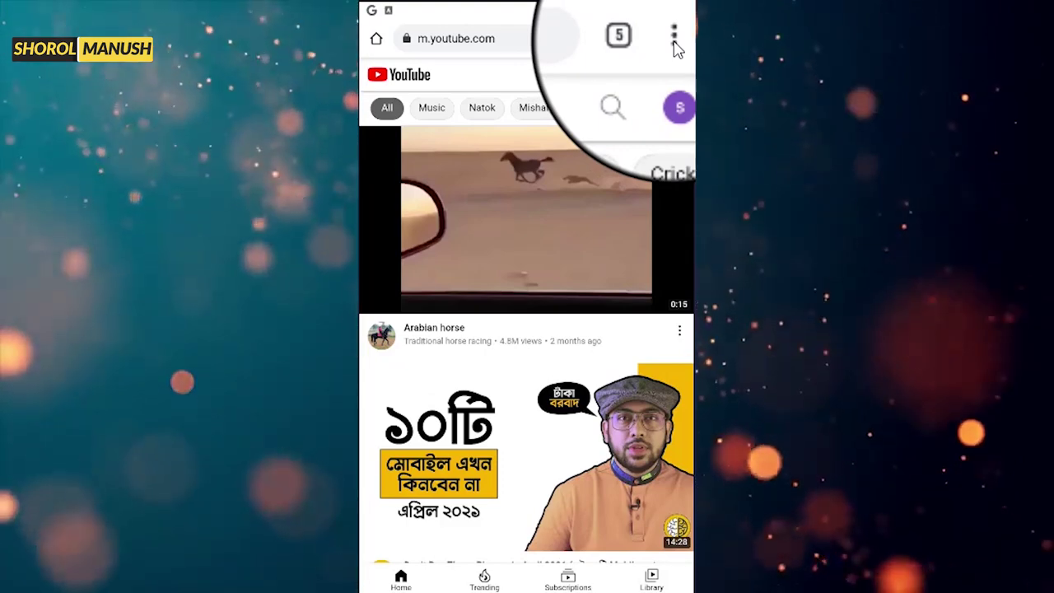
- Re-enable Desktop site and open Your channel from the YouTube avatar menu
left_click(673, 41)
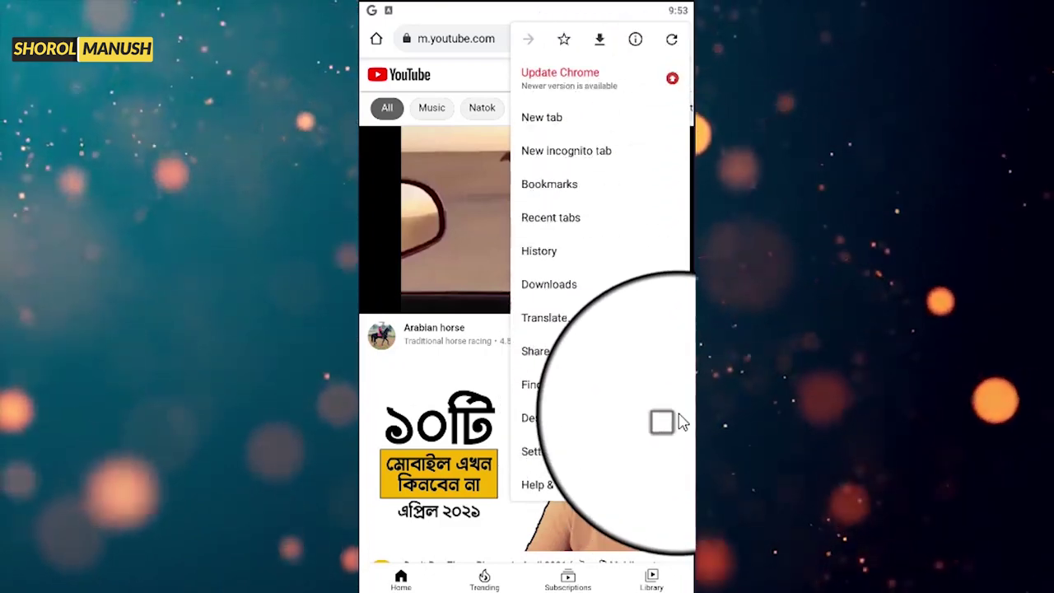
left_click(668, 421)
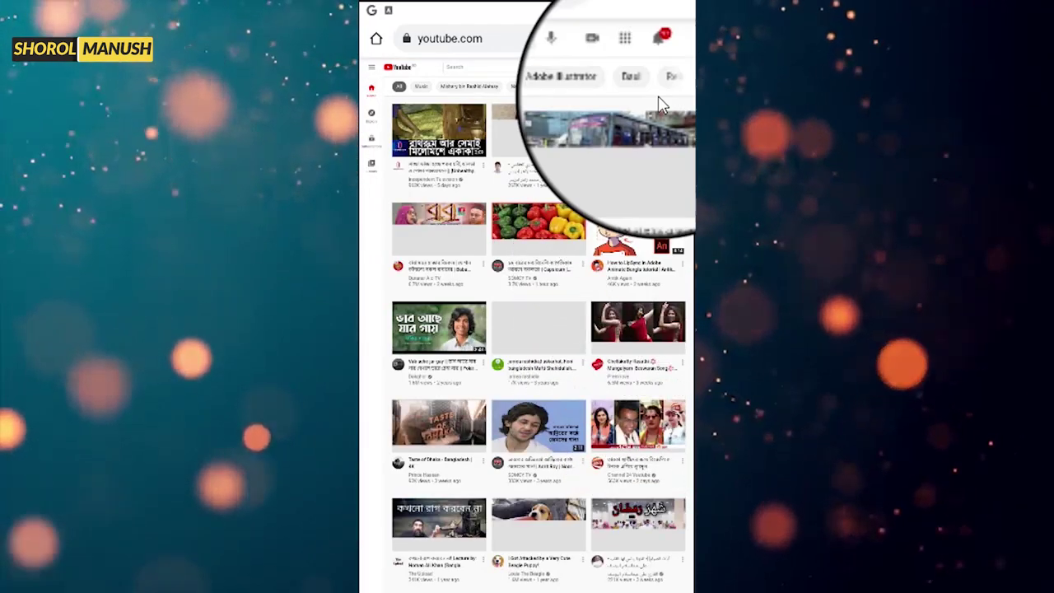
left_click(682, 70)
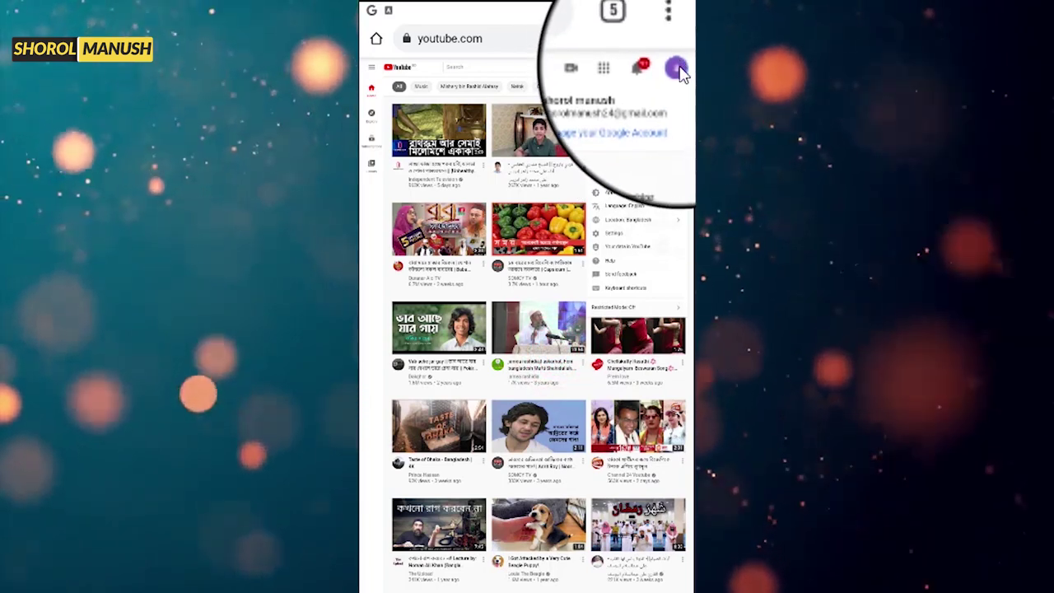
left_click(677, 69)
left_click(677, 69)
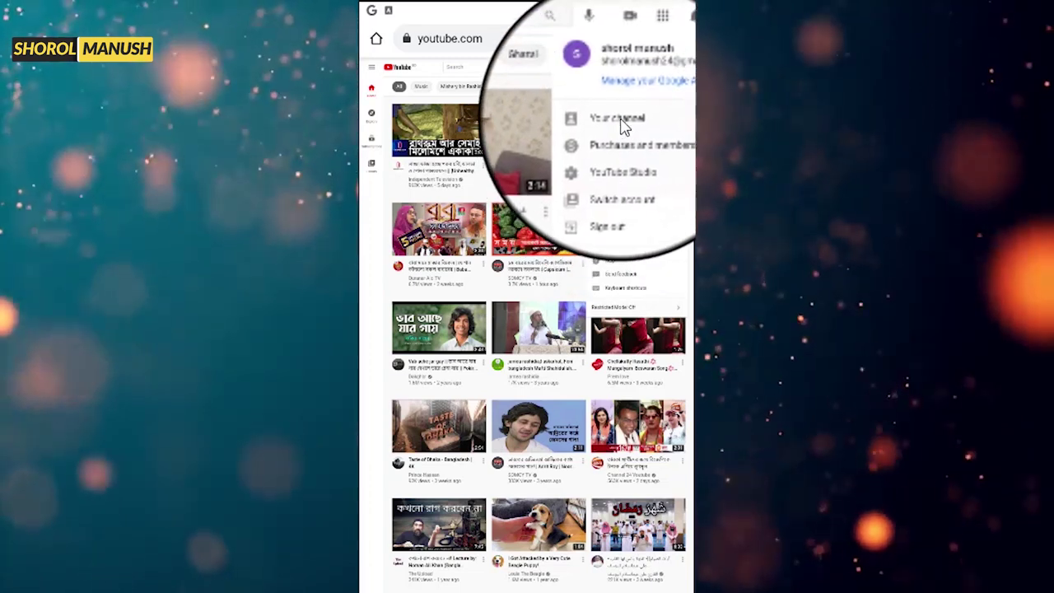
left_click(621, 121)
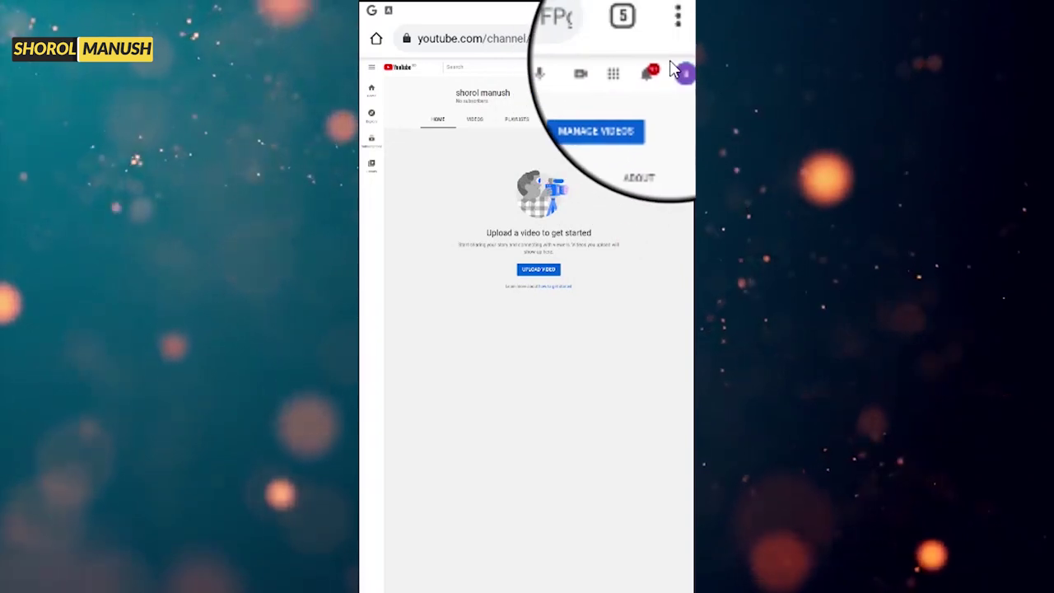
- Go to YouTube account Settings and choose Create a new channel
left_click(676, 69)
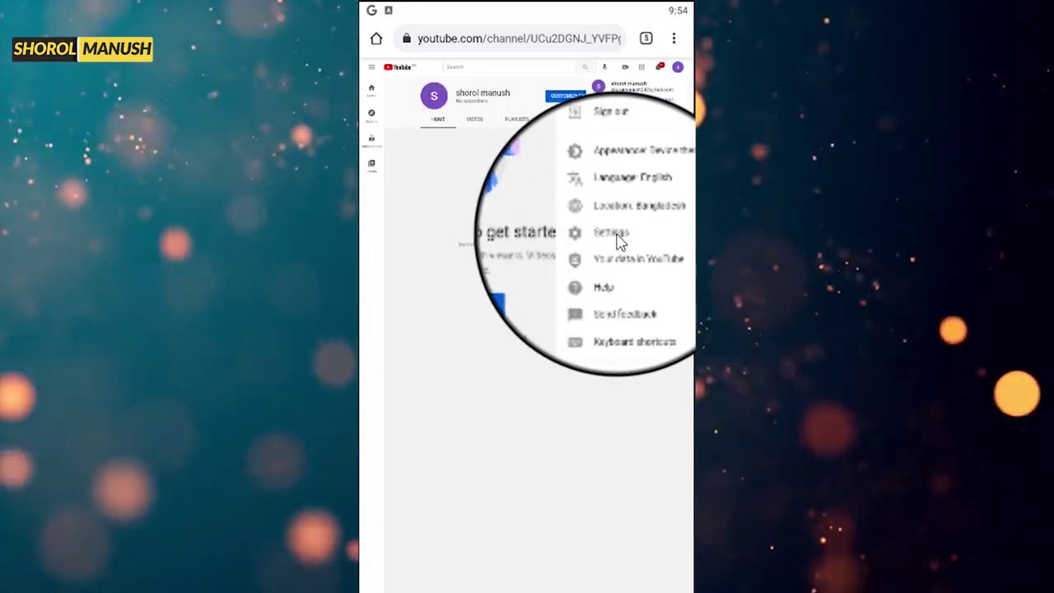
left_click(617, 235)
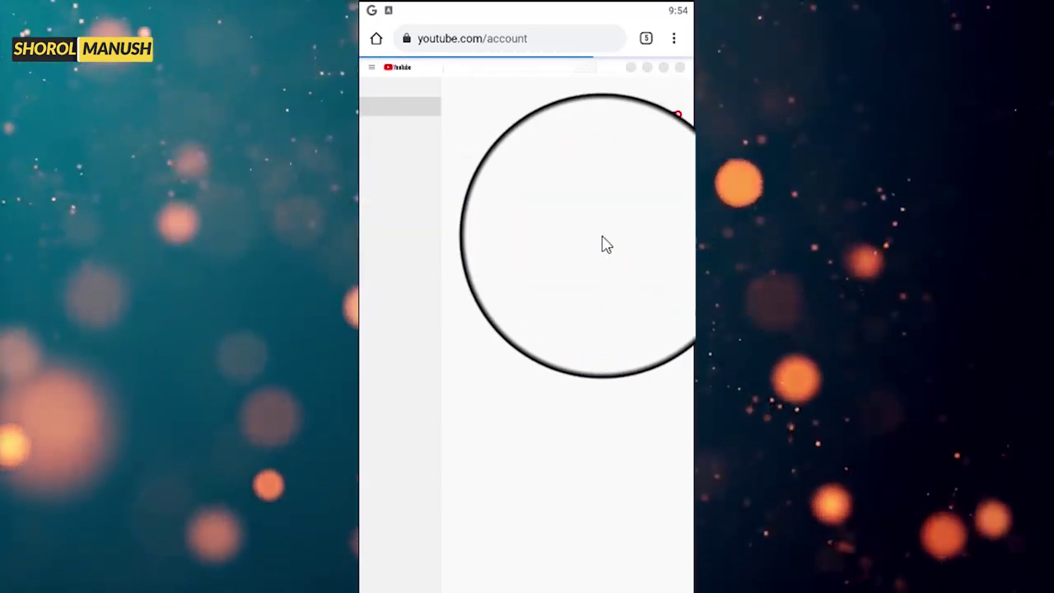
left_click(604, 241)
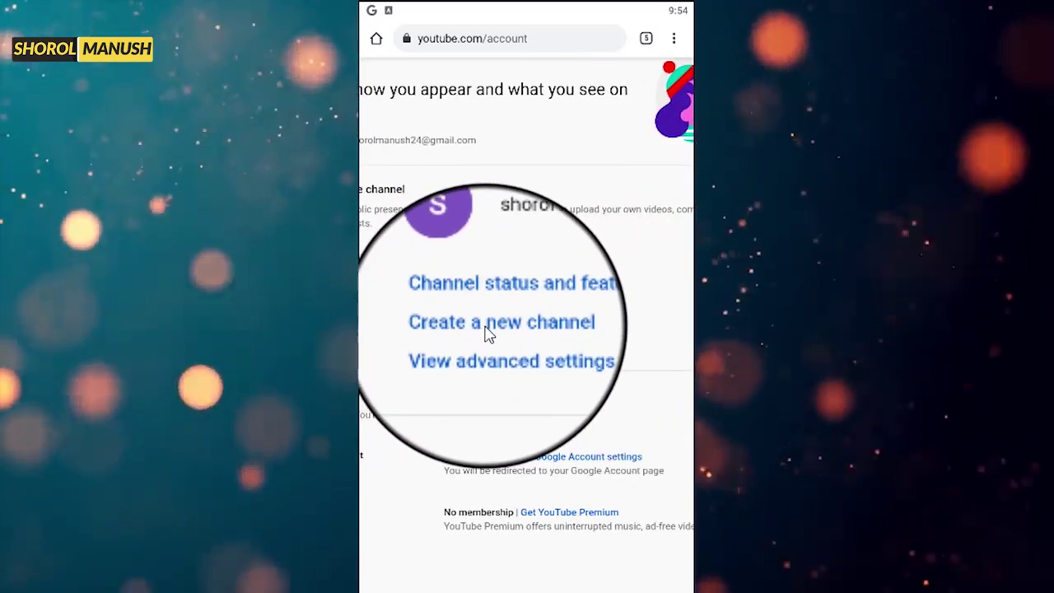
left_click(484, 326)
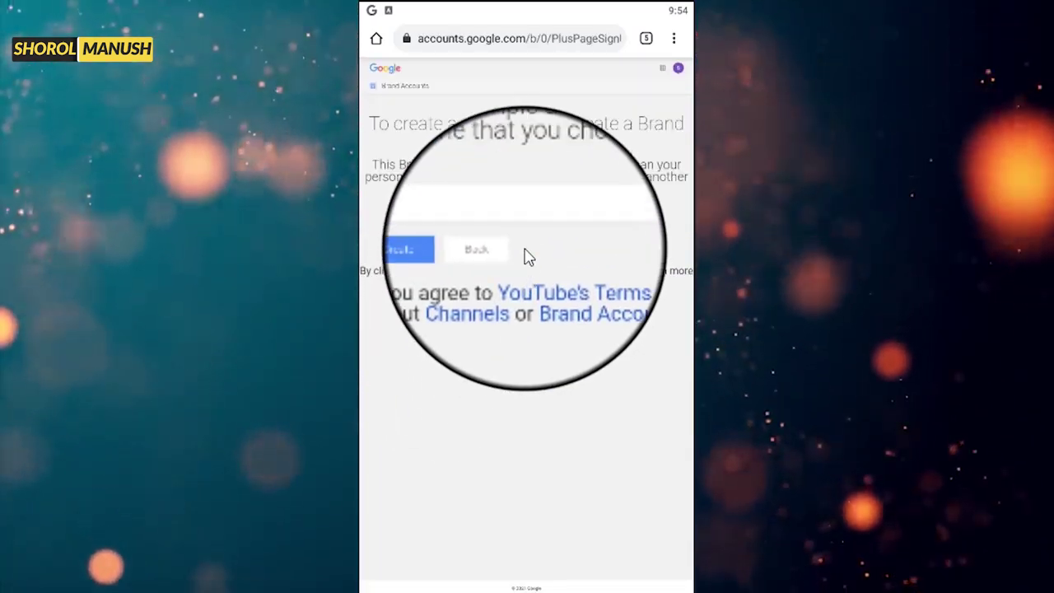
- Name the new Brand Account 'Notun Channel' and create it
left_click(495, 230)
left_click(577, 262)
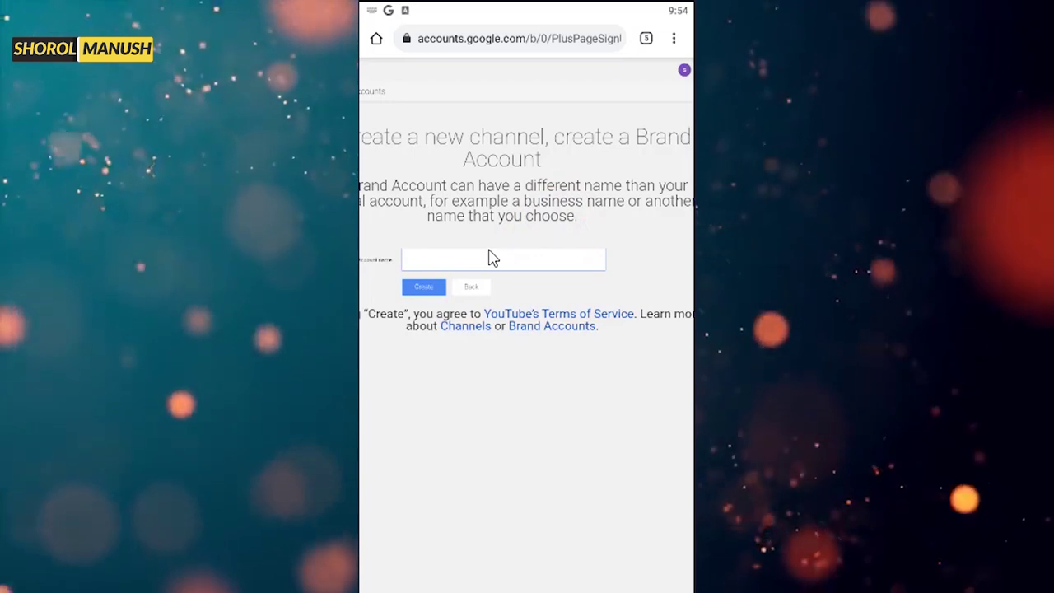
type("No")
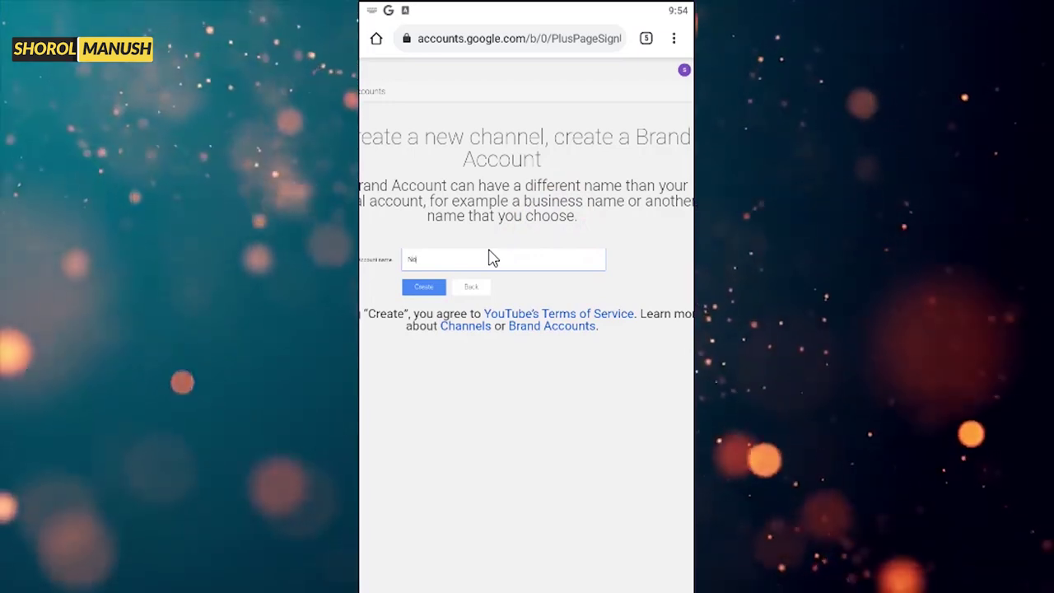
type("tun")
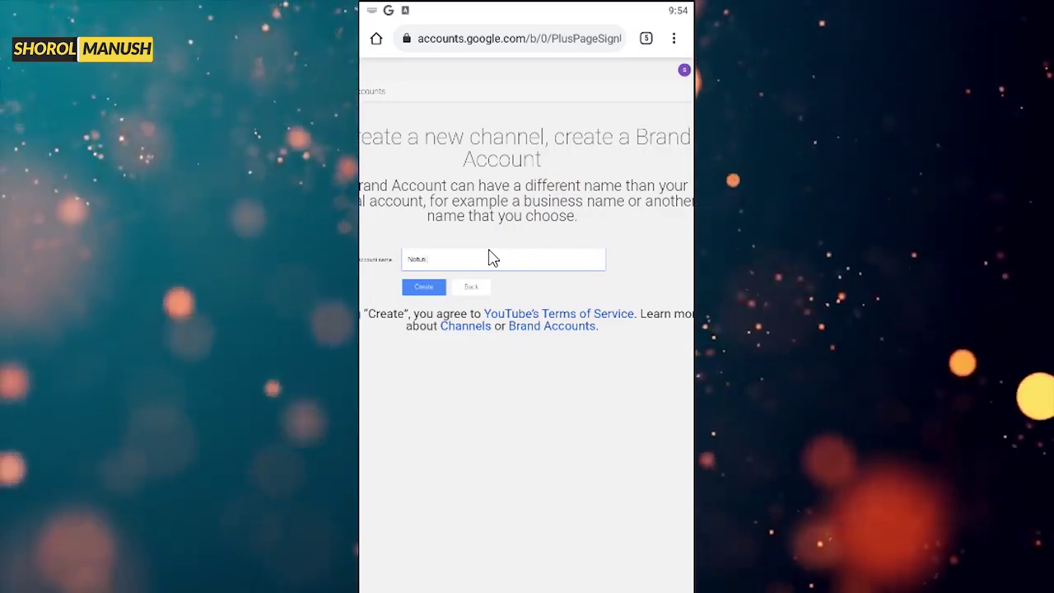
type(" C")
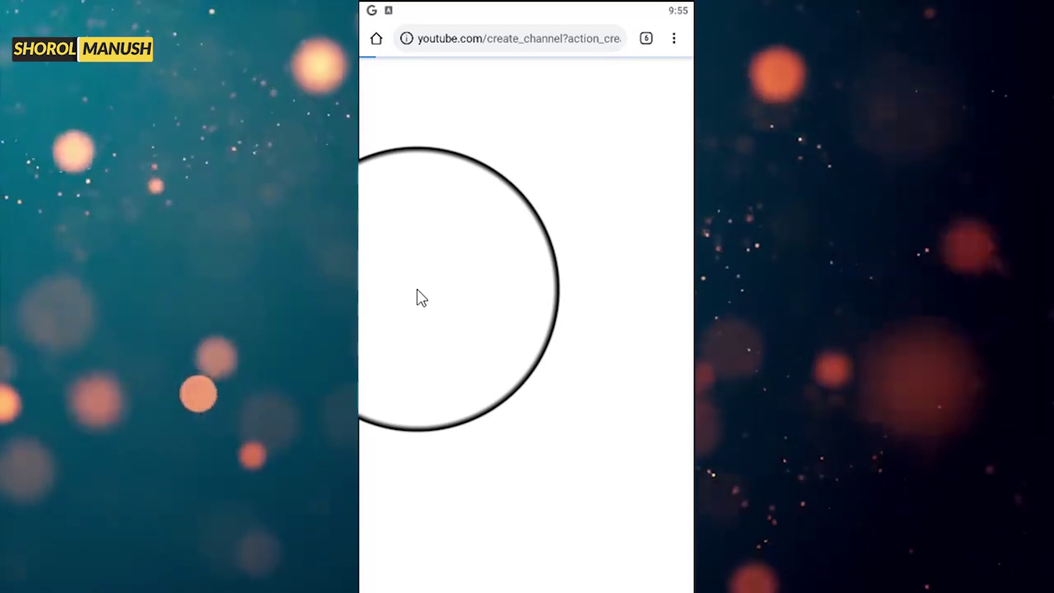
left_click(373, 74)
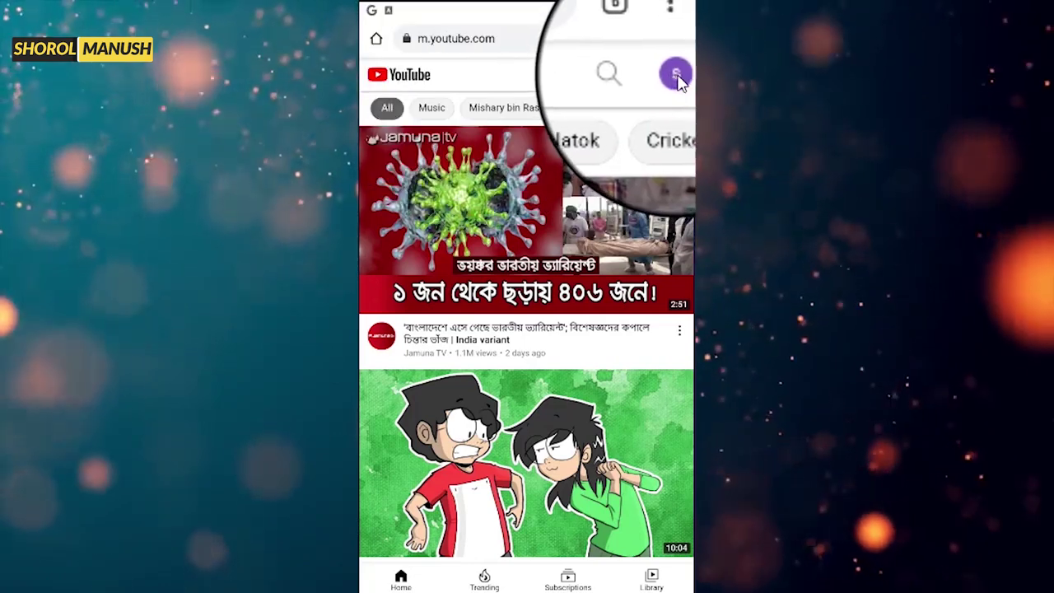
- Pick Notun Channel from the accounts and channels list to make it active
left_click(681, 74)
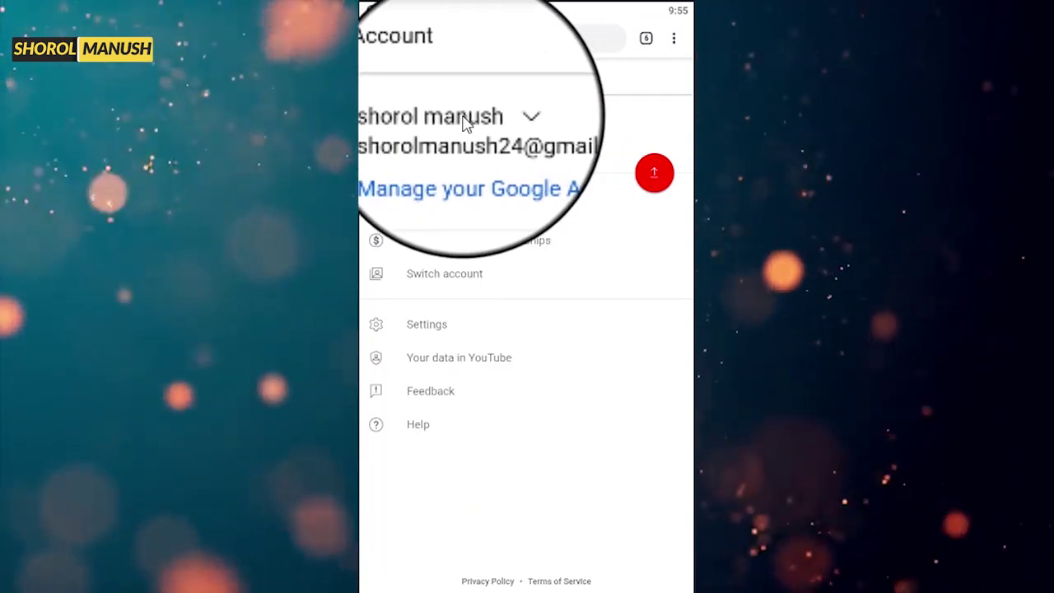
left_click(465, 122)
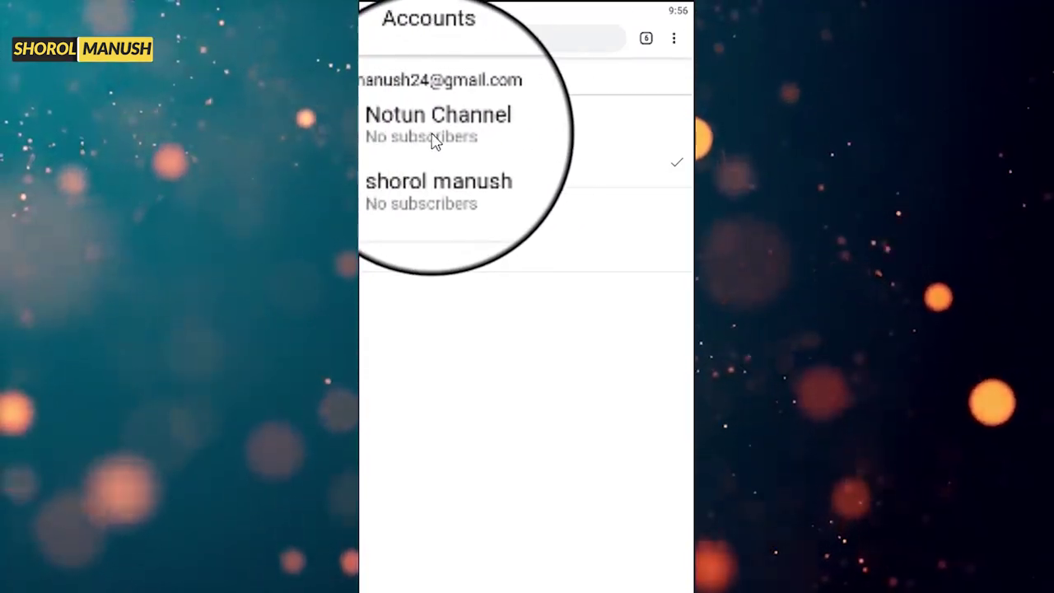
left_click(436, 138)
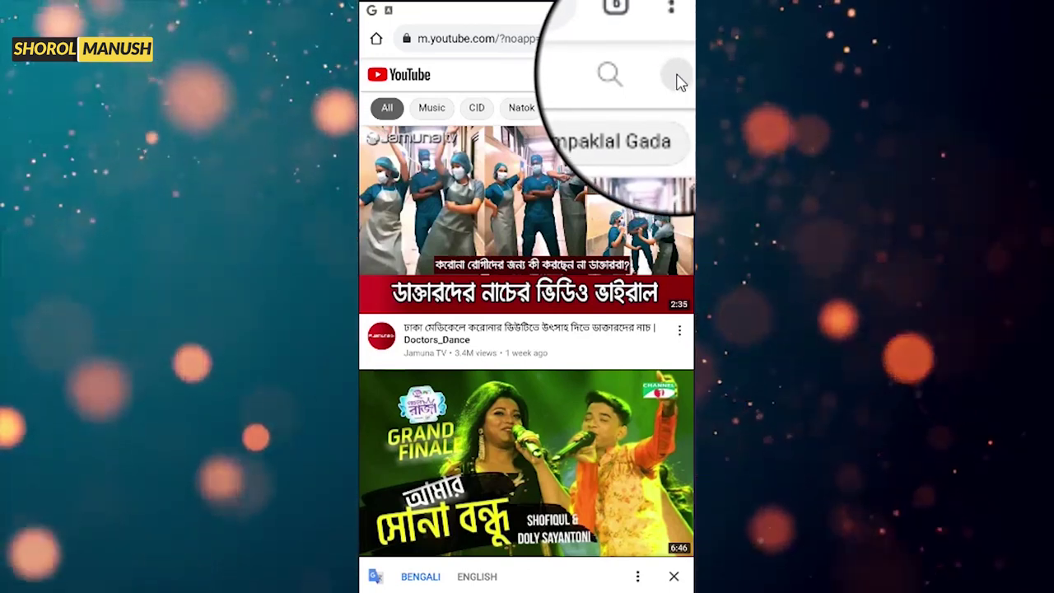
- Select Notun Channel through the profile icon's Switch account list
left_click(679, 80)
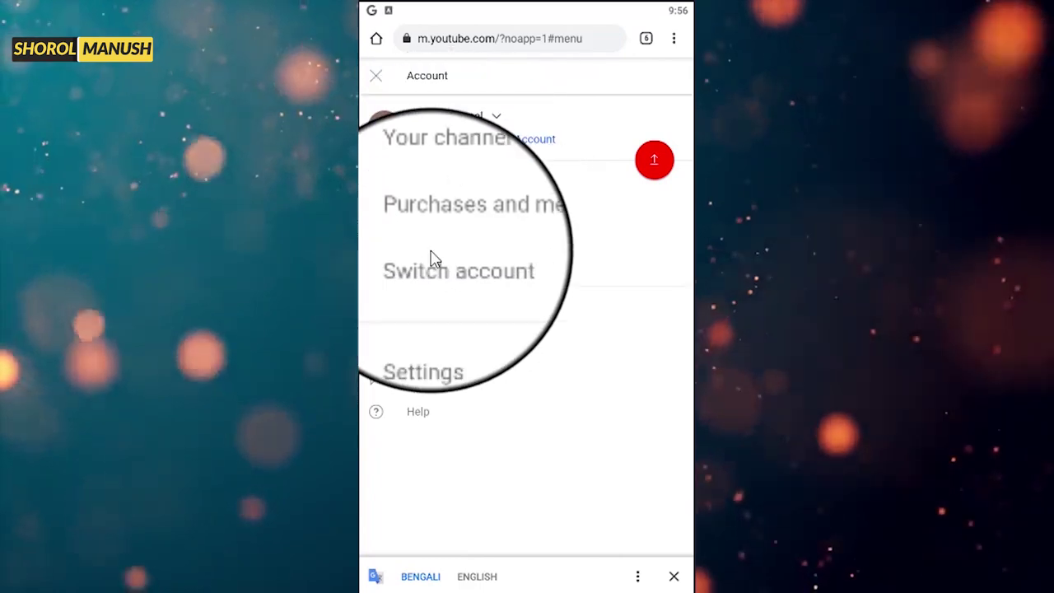
left_click(433, 264)
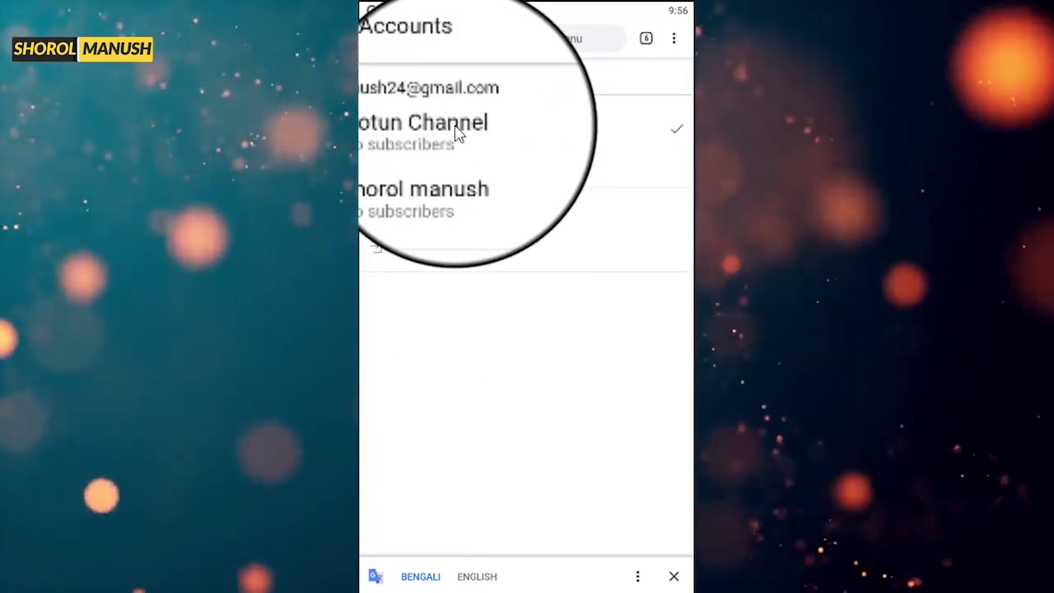
left_click(423, 135)
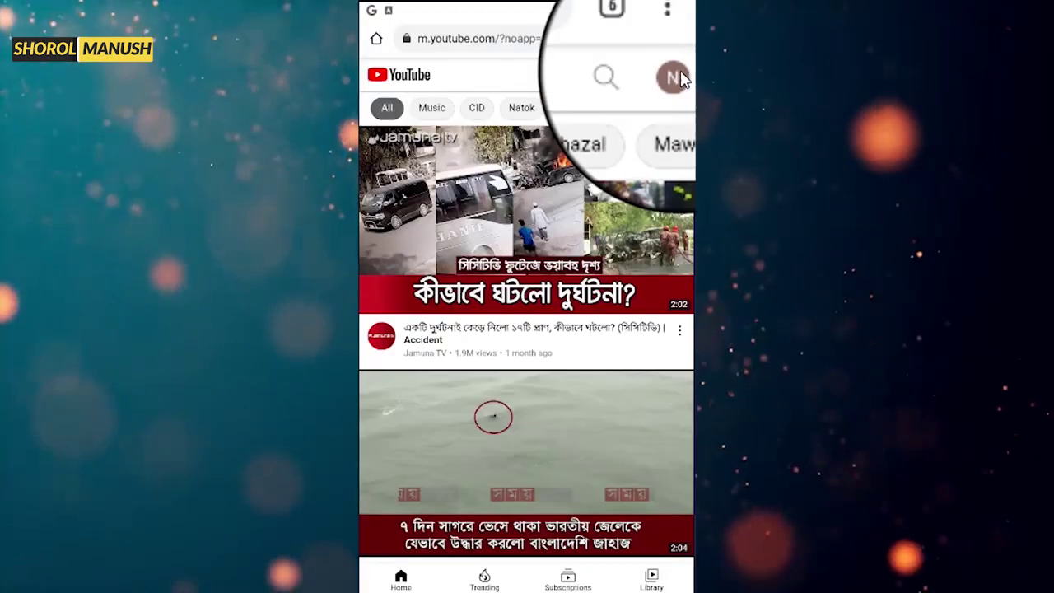
- Reopen the channel list to verify Notun Channel is active, then close it
left_click(676, 76)
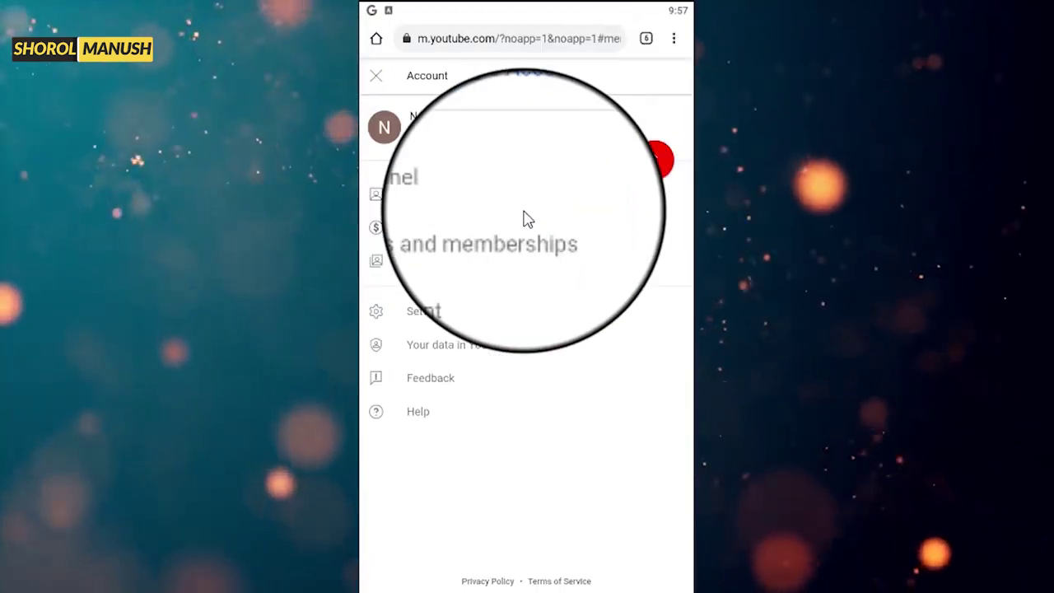
left_click(453, 263)
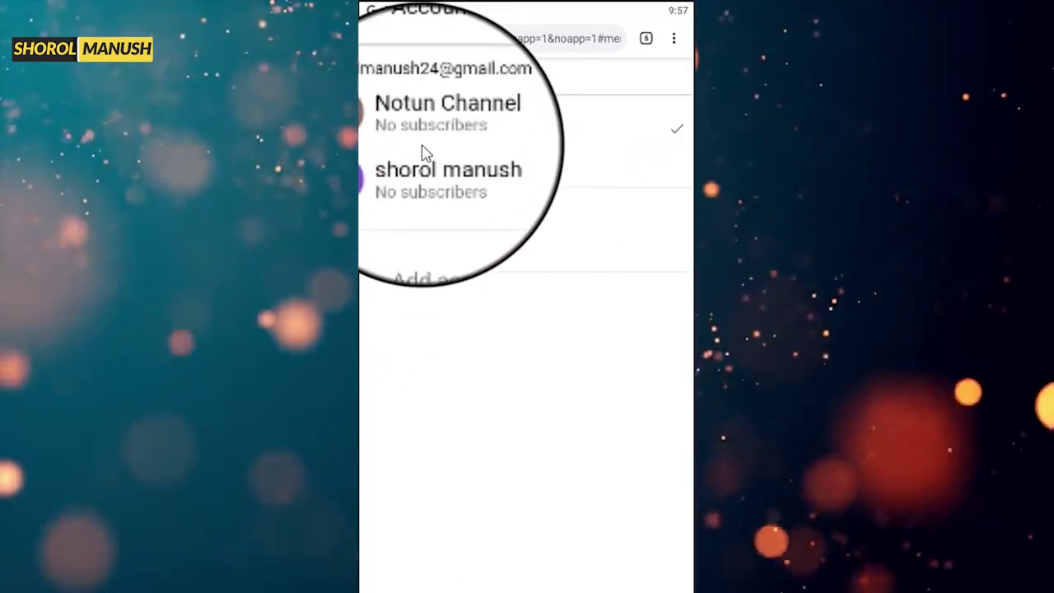
left_click(374, 76)
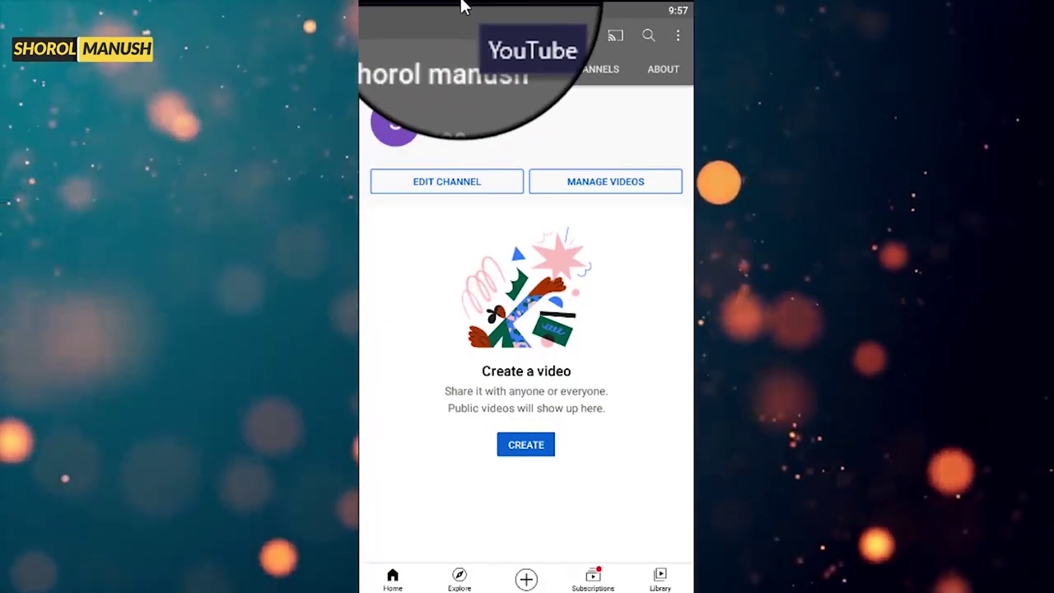
- Return to the home feed and switch the YouTube app to Notun Channel
left_click(379, 35)
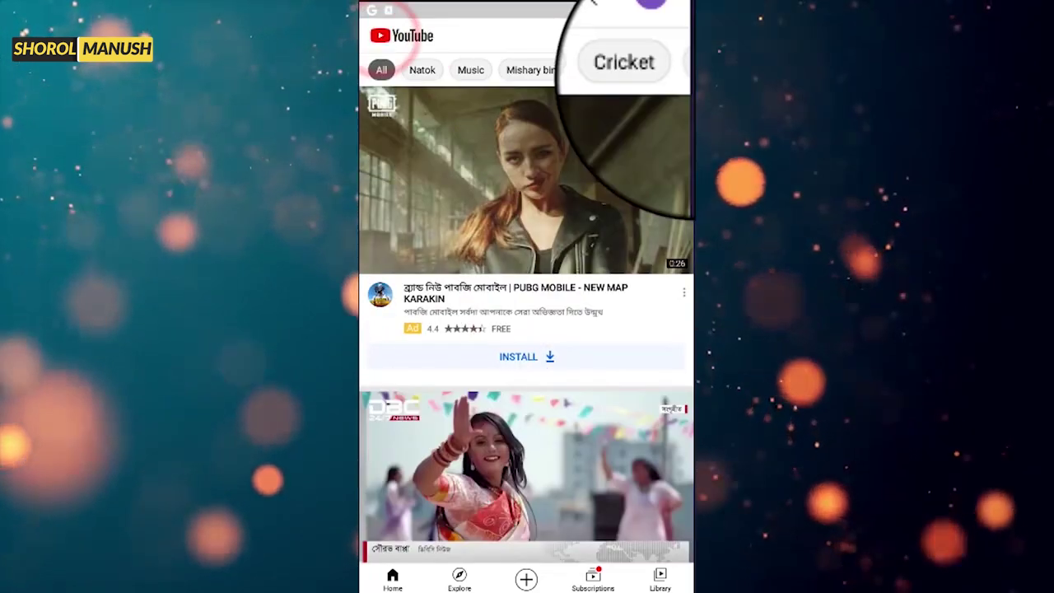
left_click(671, 38)
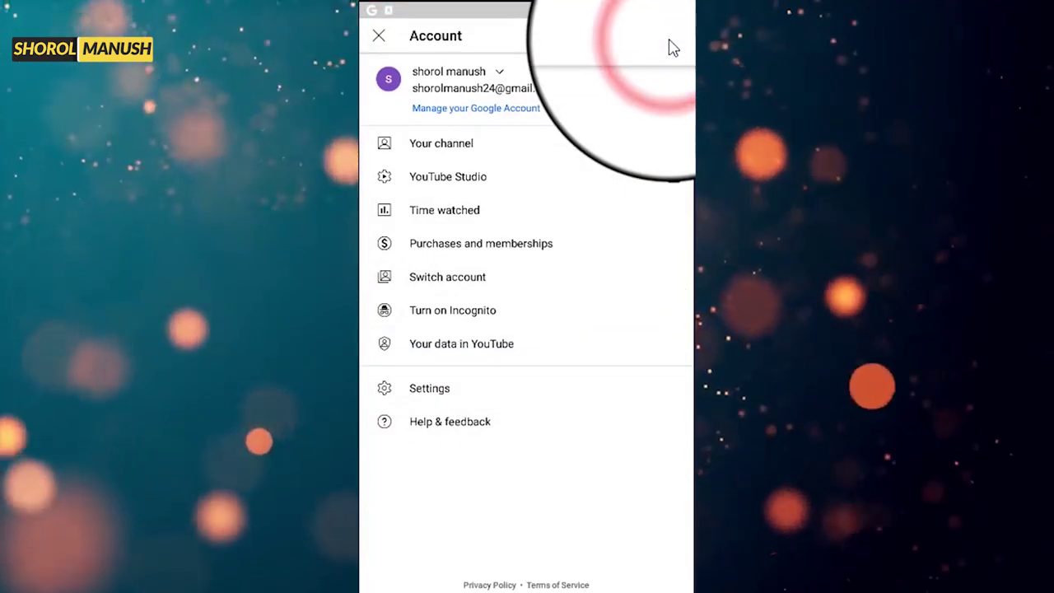
left_click(464, 76)
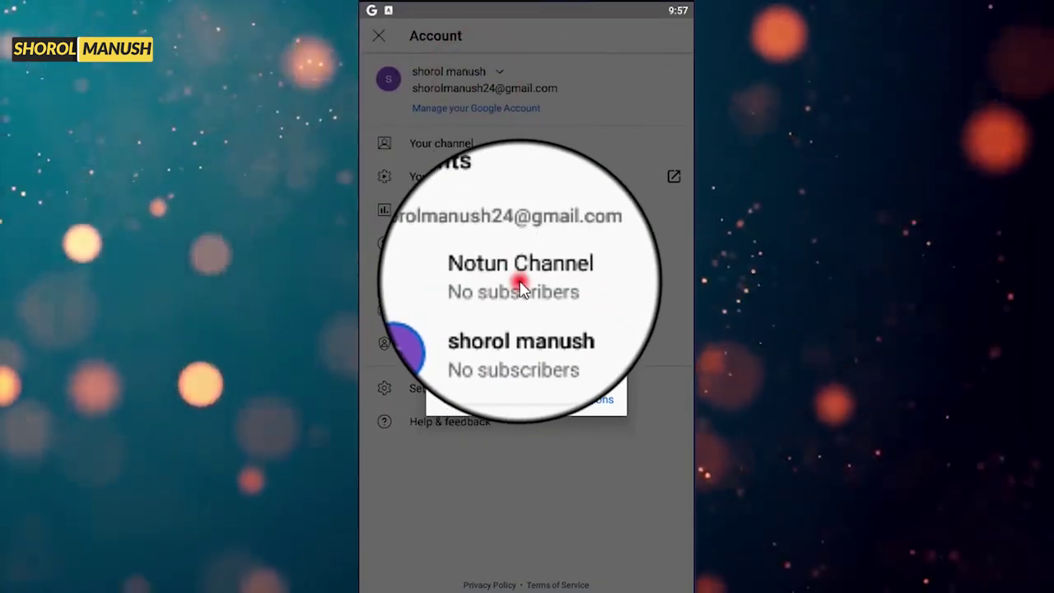
left_click(451, 293)
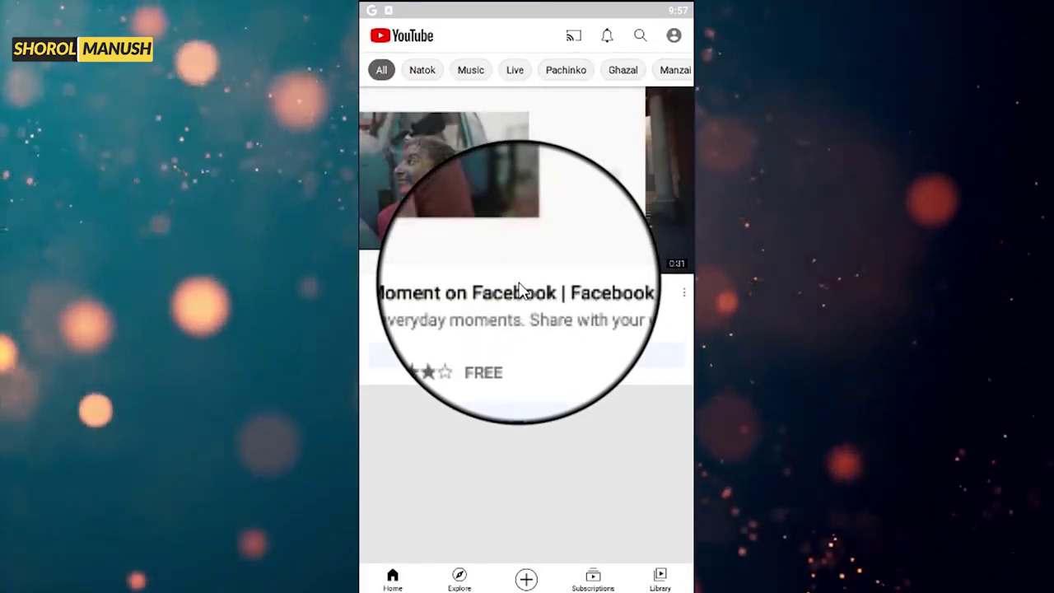
- Try YouTube Studio from the account menu, dismiss its install offer, and recheck the account menu
left_click(674, 37)
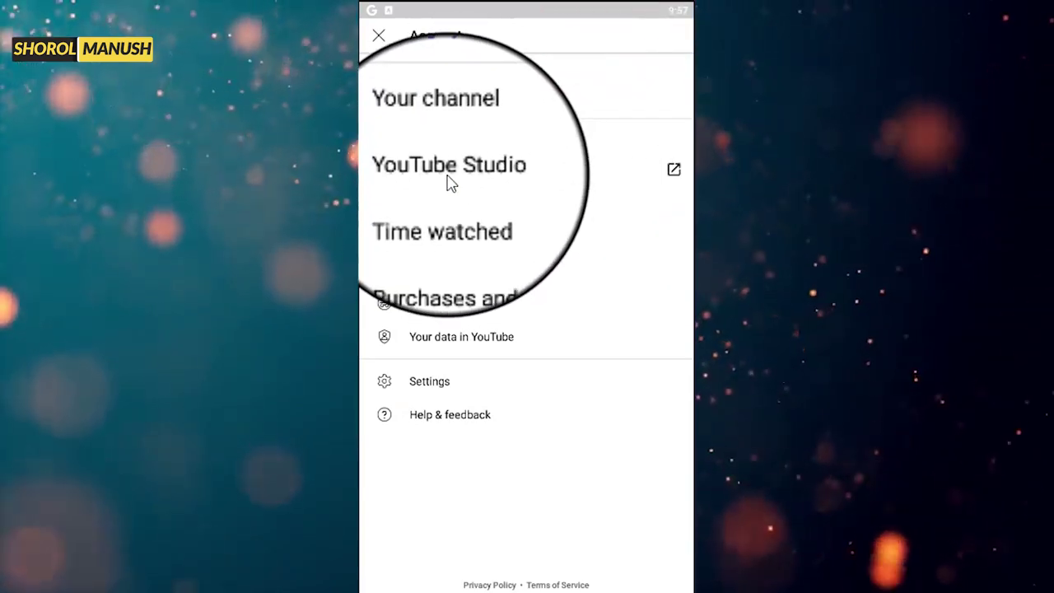
left_click(446, 175)
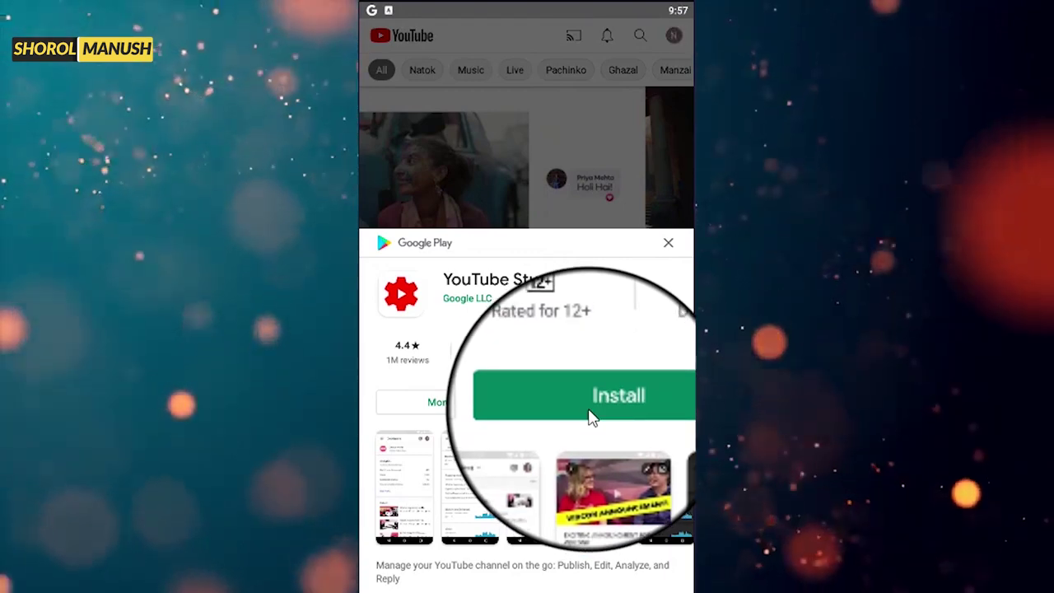
left_click(667, 242)
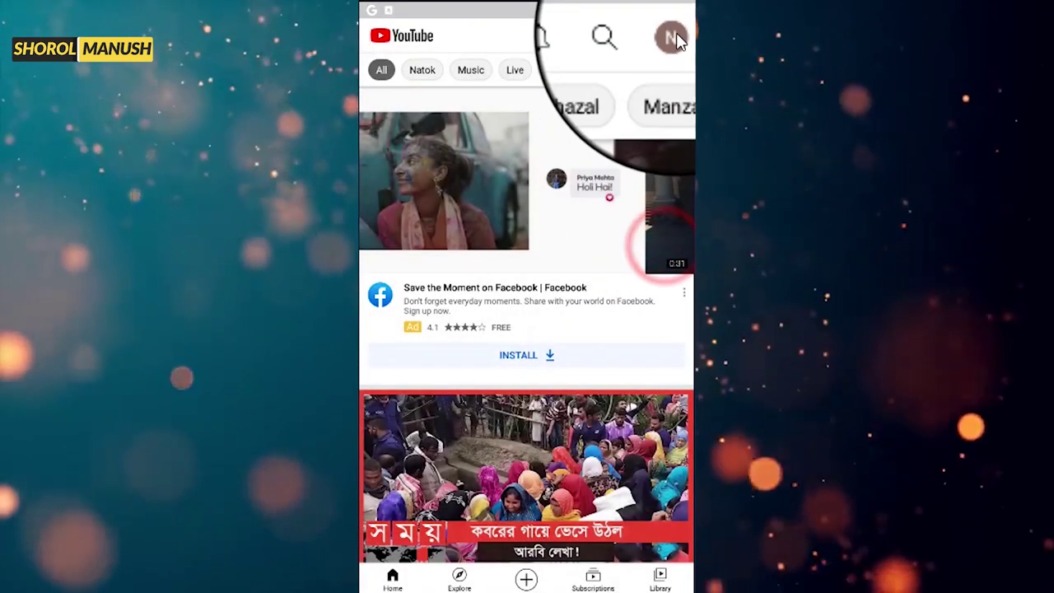
left_click(672, 38)
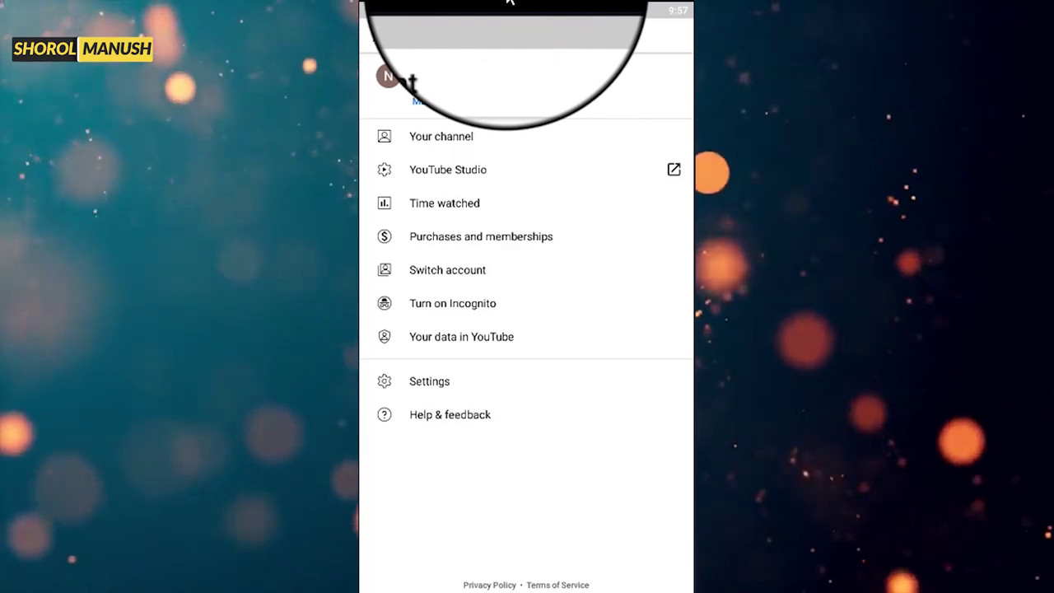
- Visit the Notun Channel page, then switch Chrome to Desktop site
left_click(381, 37)
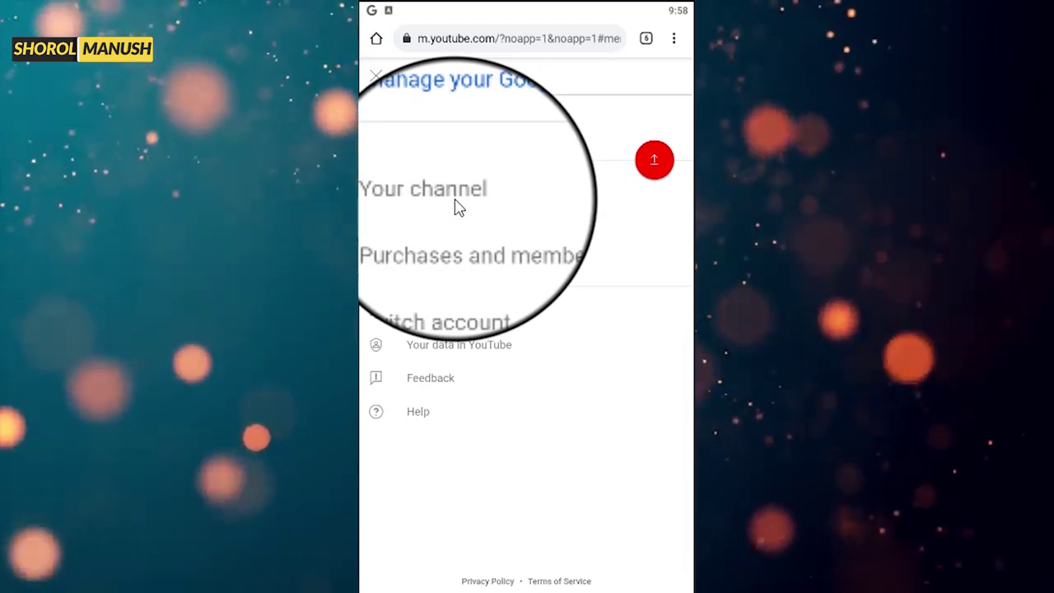
left_click(454, 200)
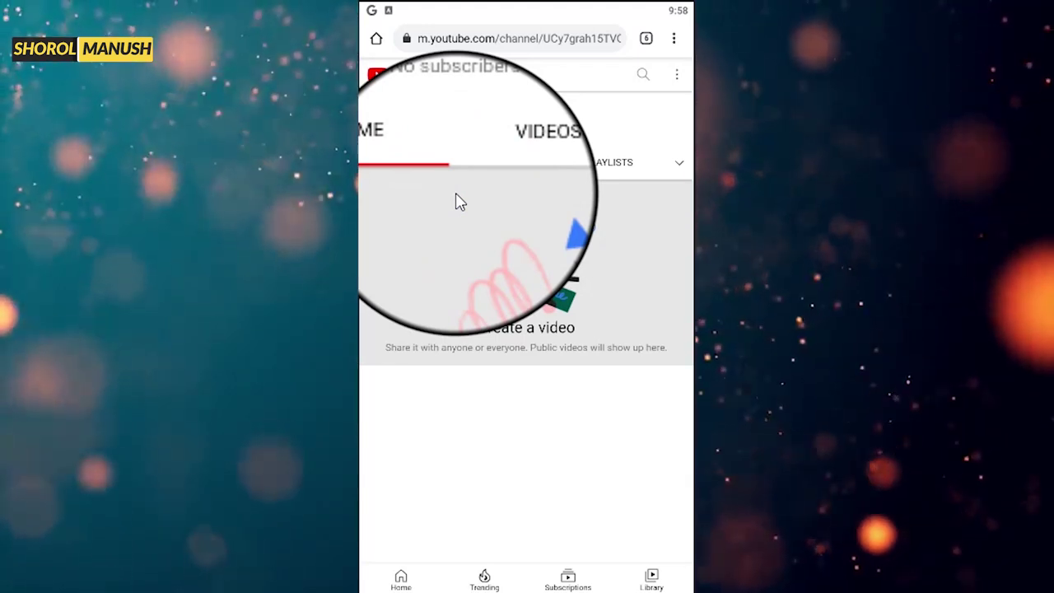
left_click(680, 41)
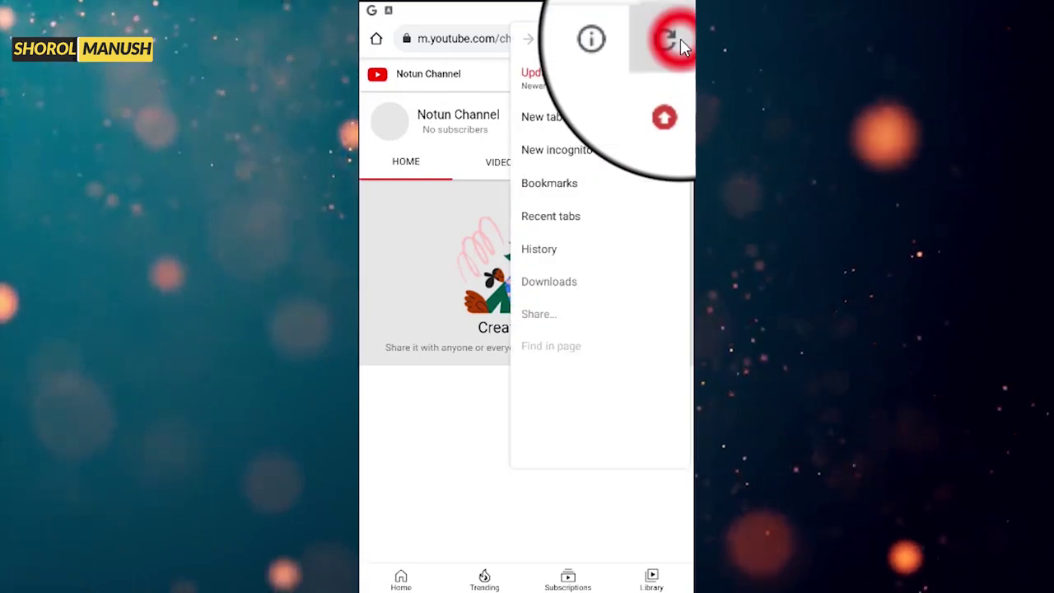
left_click(673, 385)
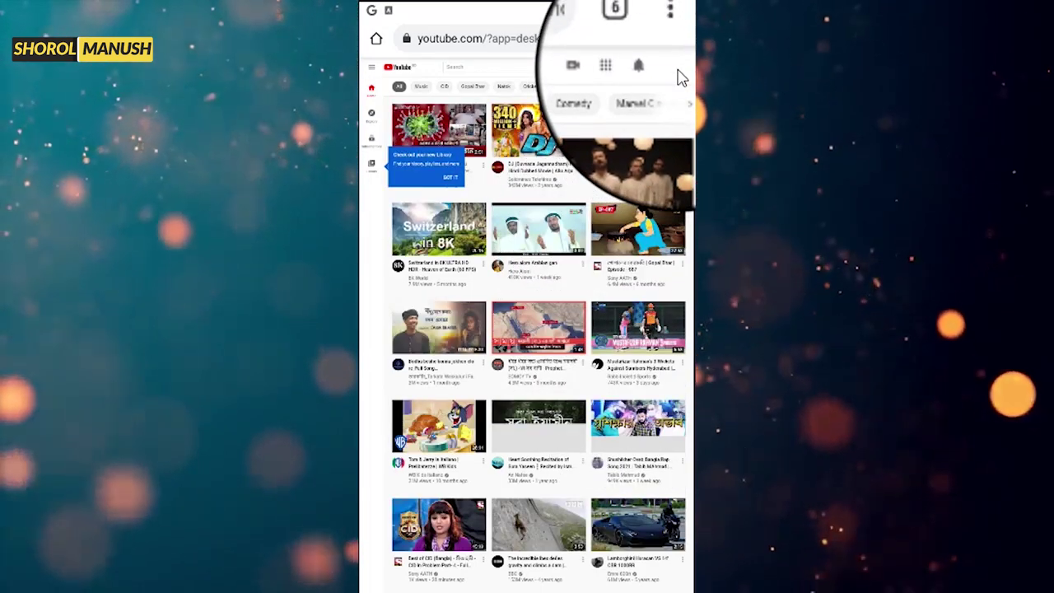
- From the avatar menu, go to Your channel and open Customize Channel in YouTube Studio
left_click(677, 70)
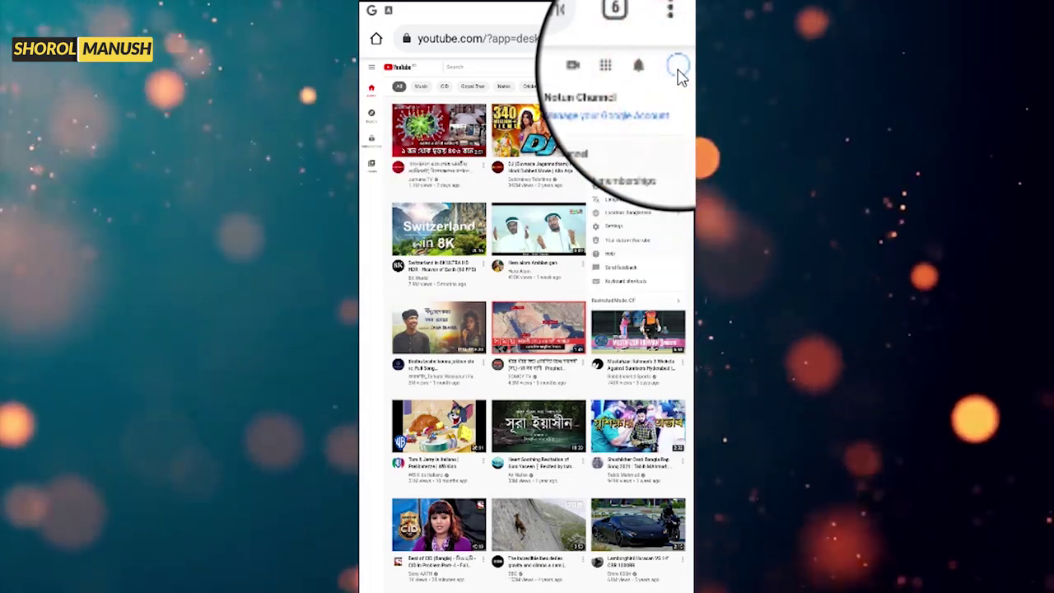
left_click(681, 39)
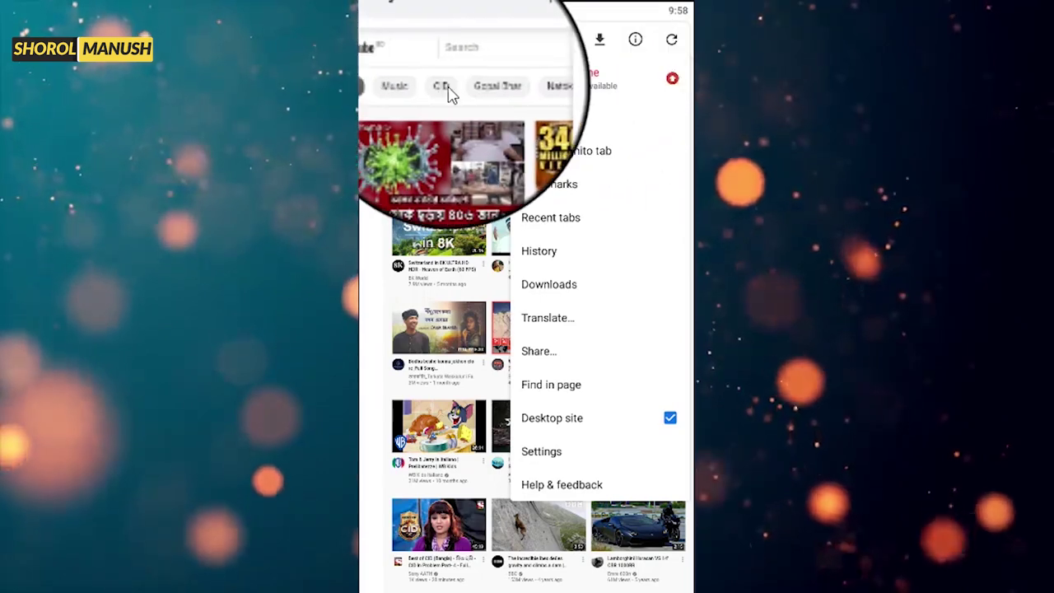
left_click(480, 77)
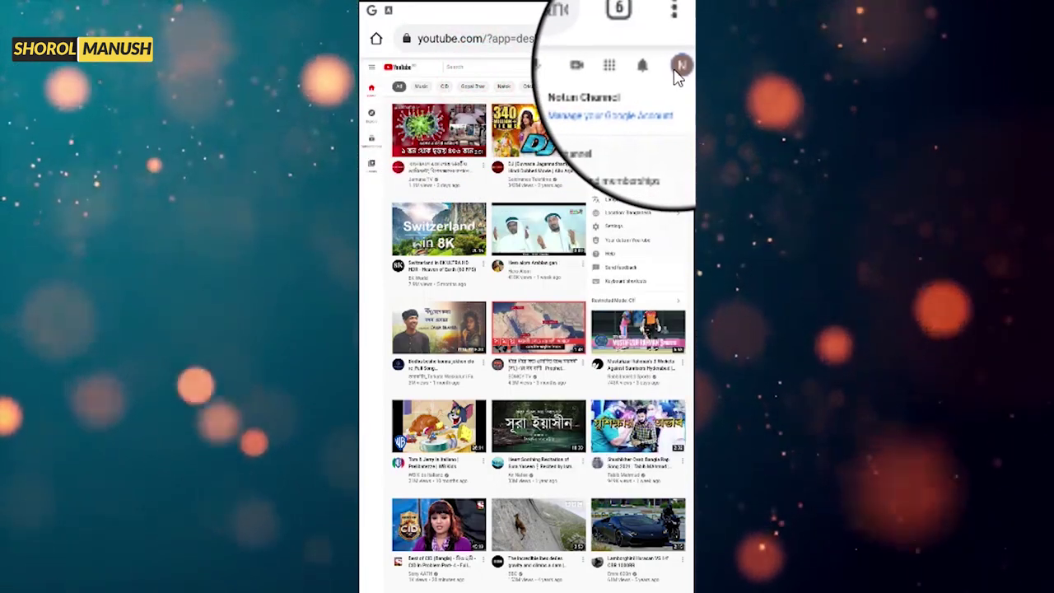
left_click(622, 115)
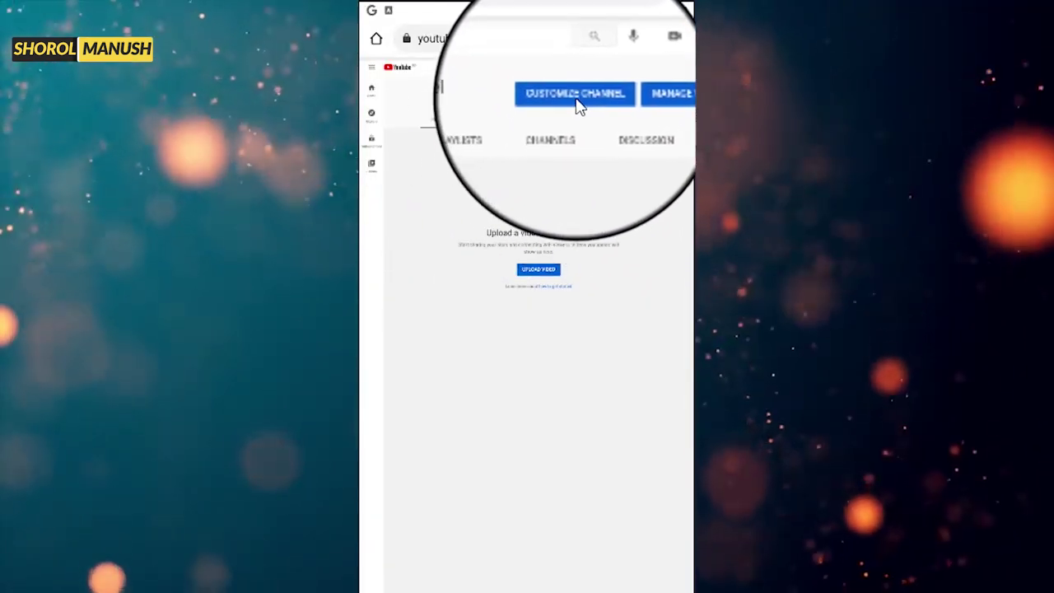
left_click(599, 160)
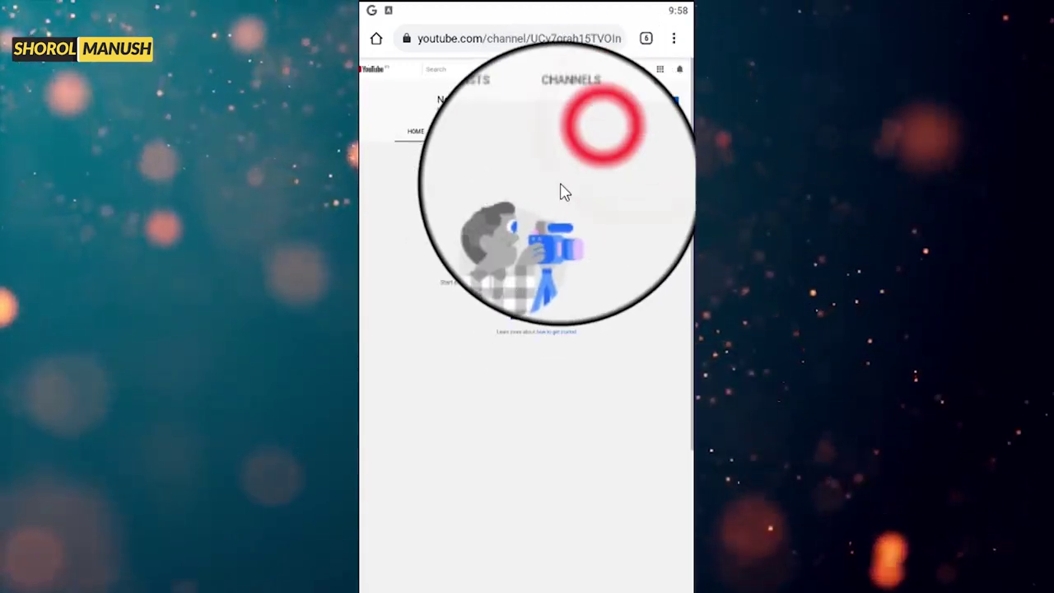
left_click(581, 105)
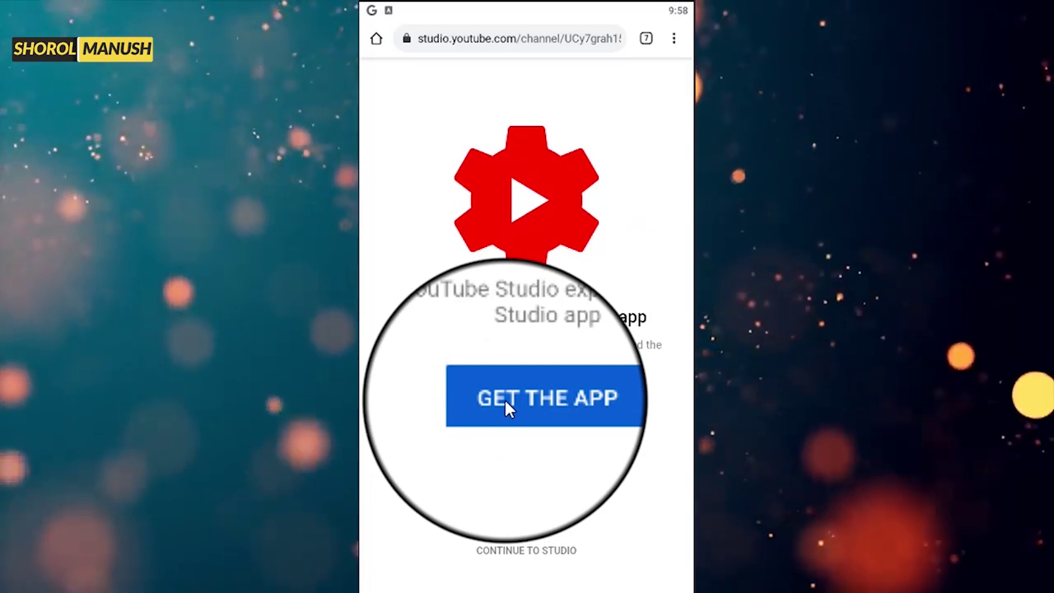
- Get the YouTube Studio app from Google Play and start installing it
left_click(505, 401)
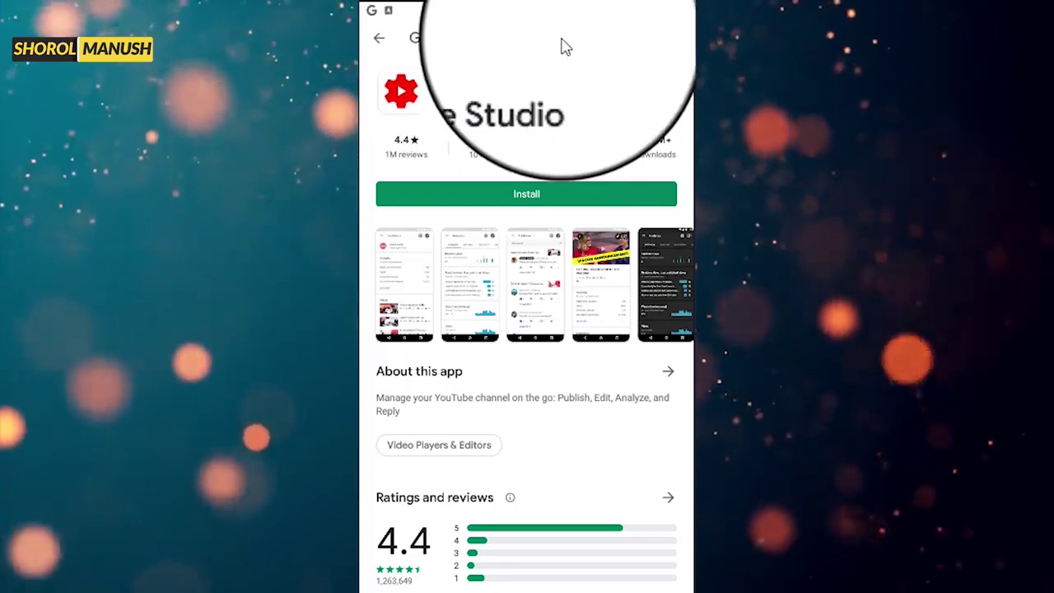
left_click(567, 196)
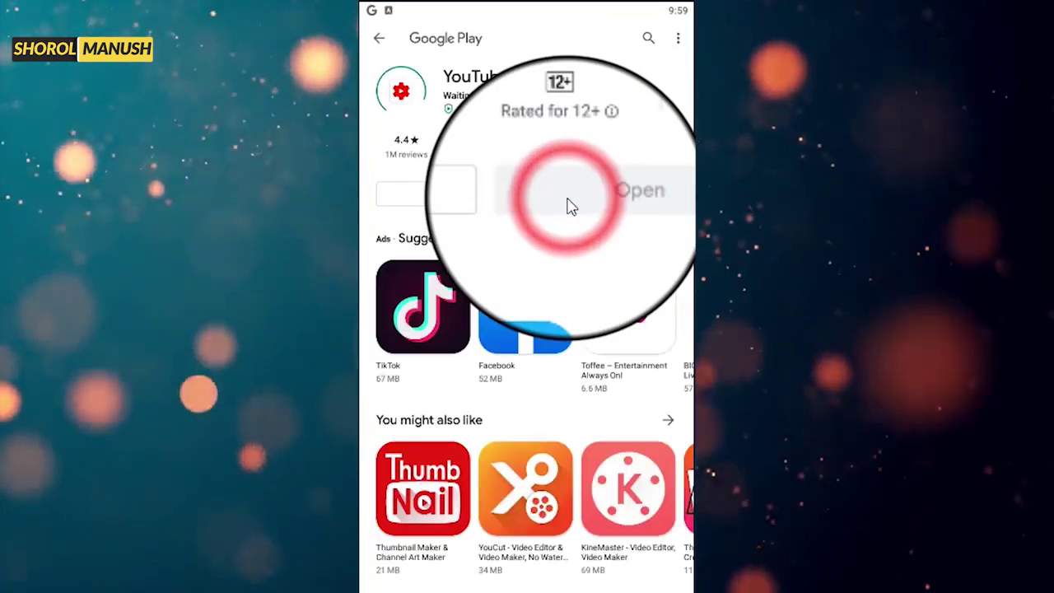